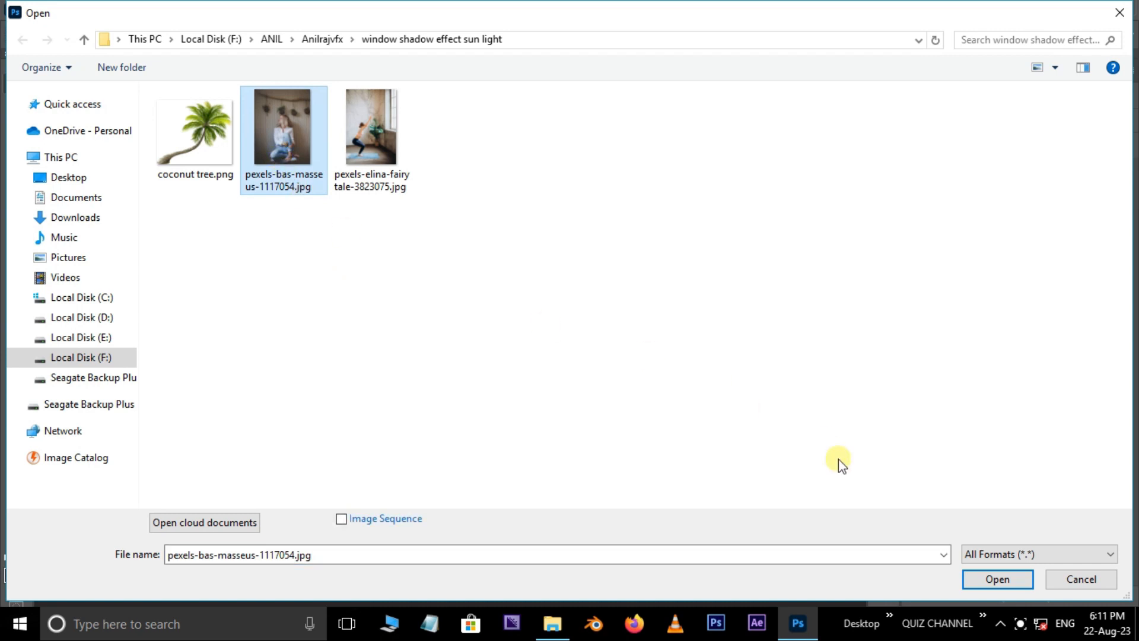
# Open pexels-bas-masseus-1117054.jpg and add an Exposure adjustment layer with exposure -1.50 and gamma correction 0.85.
pyautogui.click(1003, 580)
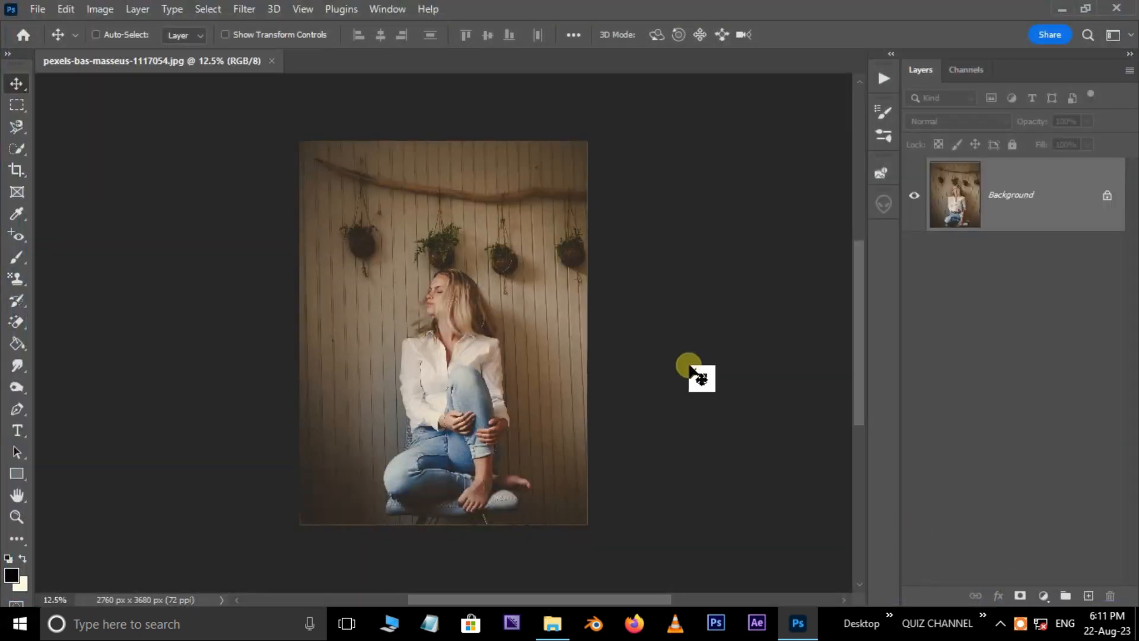
pyautogui.hotkey('ctrl', '+')
pyautogui.click(1045, 598)
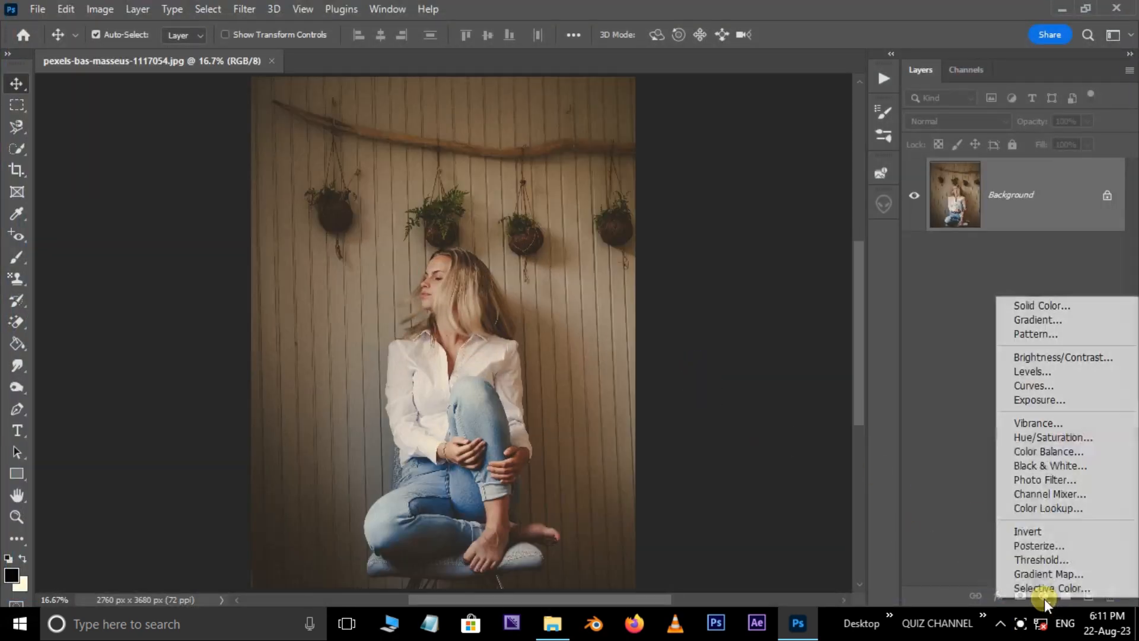
pyautogui.click(1041, 399)
pyautogui.moveTo(792, 254); pyautogui.dragTo(772, 251)
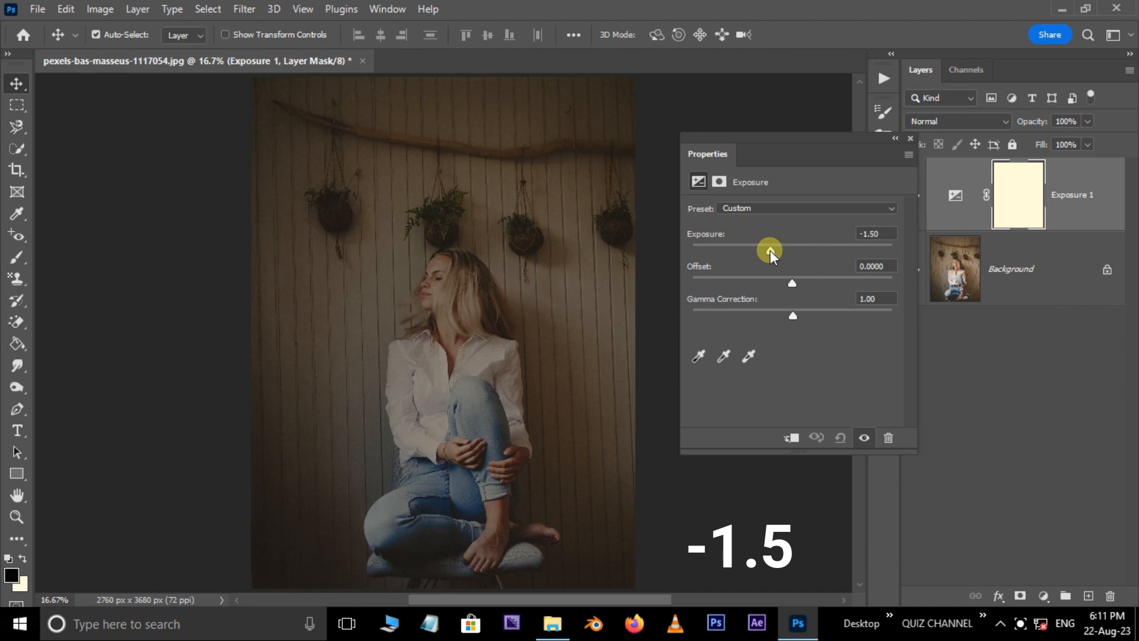
pyautogui.moveTo(793, 316); pyautogui.dragTo(805, 319)
pyautogui.click(910, 135)
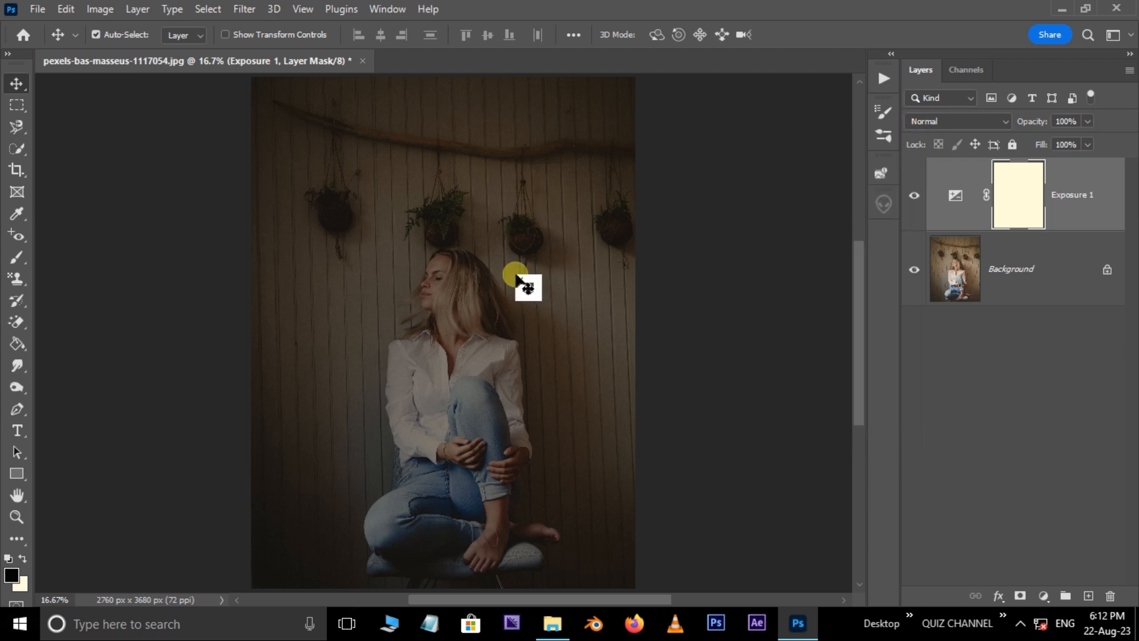
# Create a new 1300 x 1300 px document at 72 ppi from the recent custom preset.
pyautogui.click(38, 10)
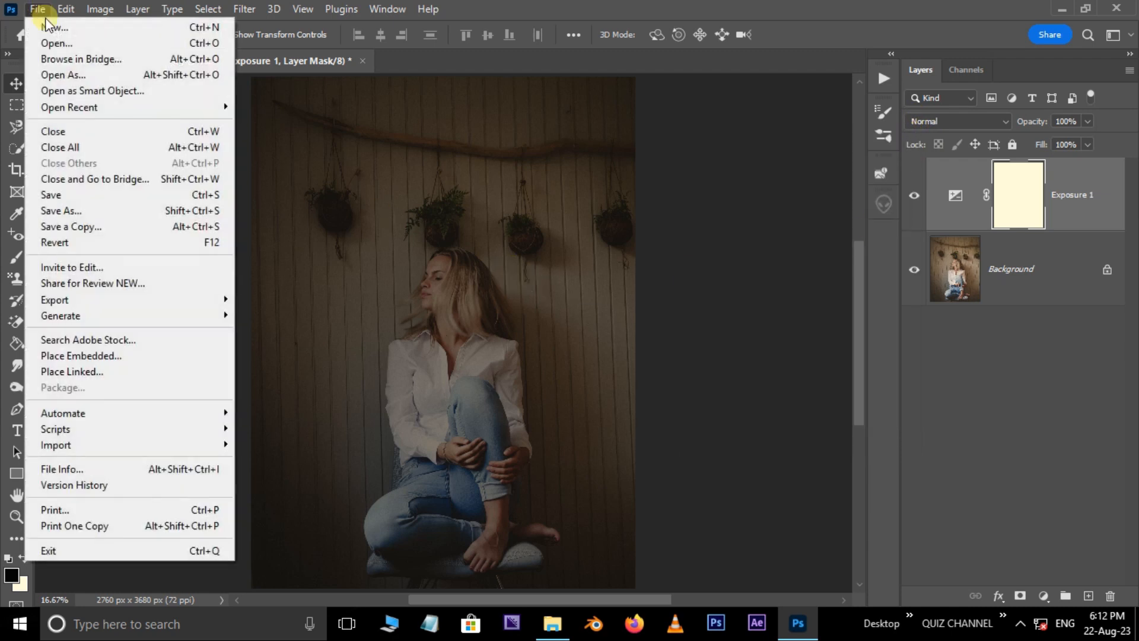
pyautogui.click(45, 20)
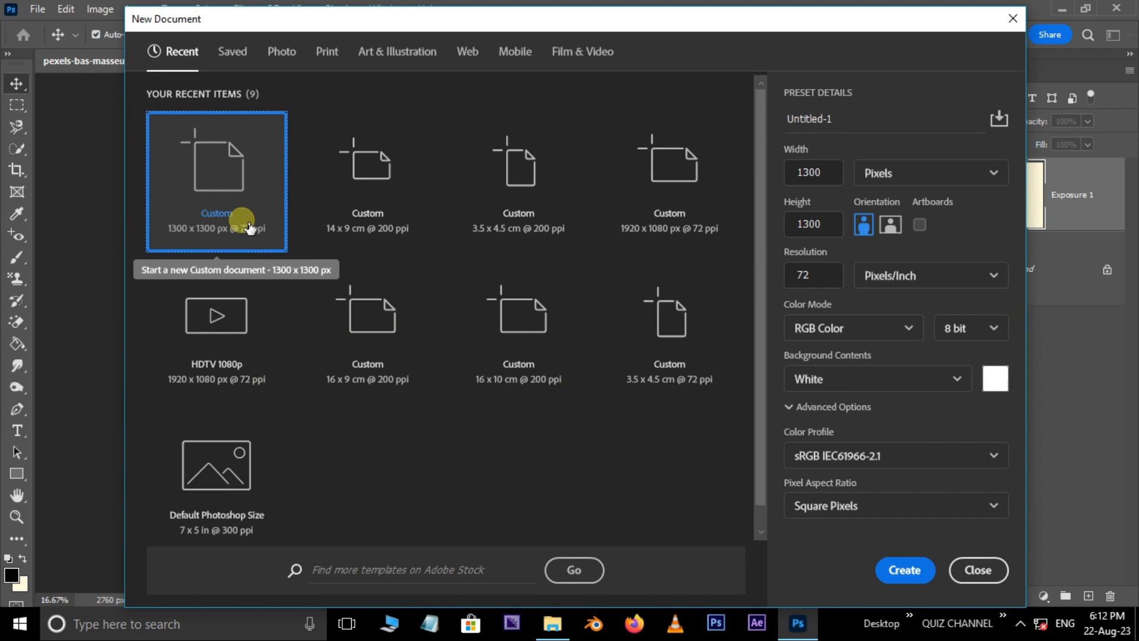
pyautogui.click(904, 569)
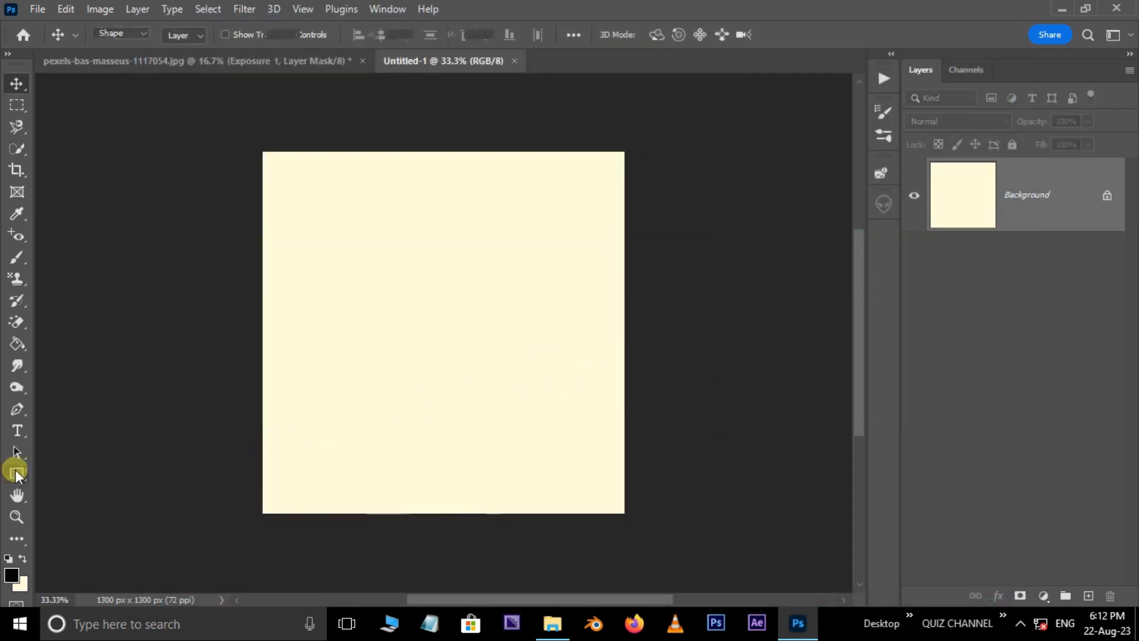
# Draw a black-filled rectangle shape about 229 x 320 px near the canvas's upper-left corner.
pyautogui.click(17, 473)
pyautogui.click(100, 473)
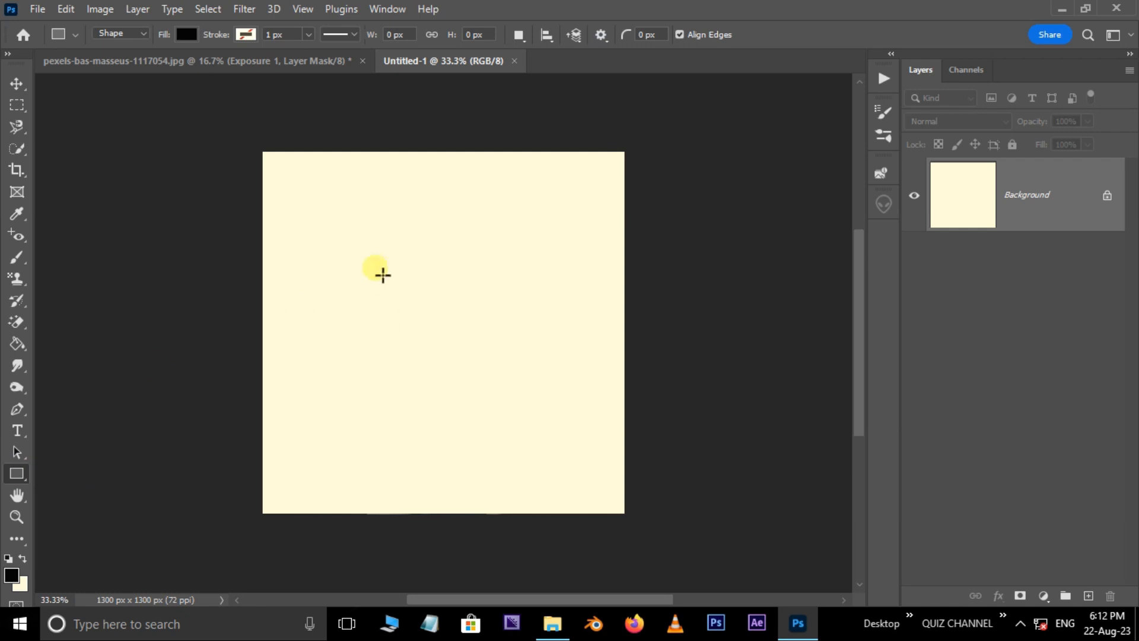
pyautogui.click(185, 35)
pyautogui.click(360, 202)
pyautogui.moveTo(290, 169); pyautogui.dragTo(355, 258)
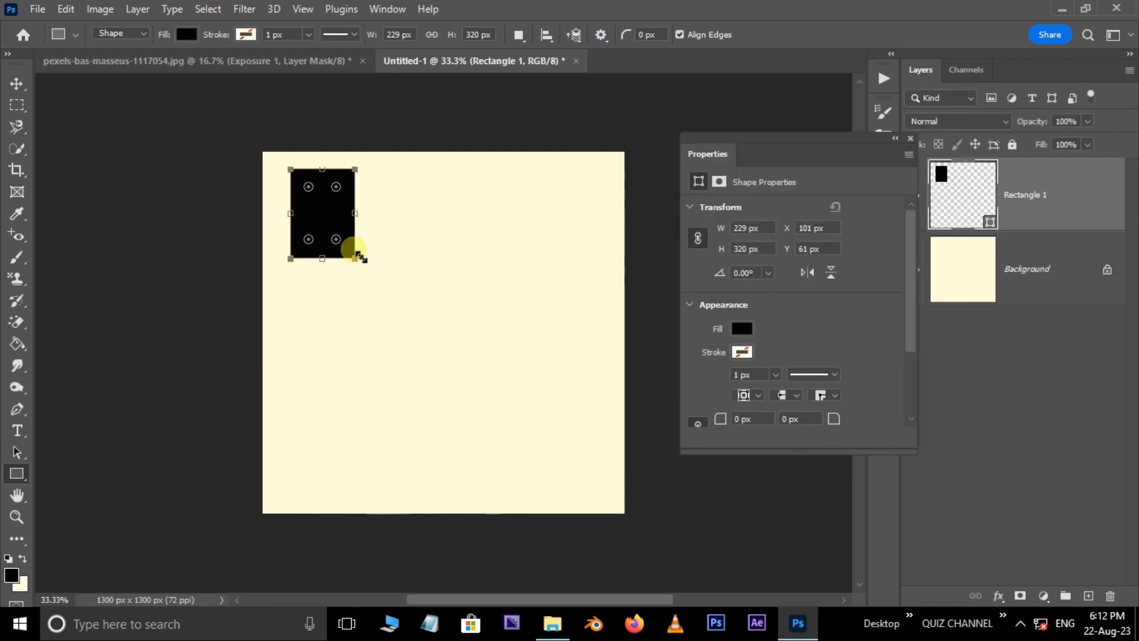
# Duplicate the black rectangle into two evenly spaced rows of four window panes.
pyautogui.click(17, 83)
pyautogui.moveTo(311, 216); pyautogui.dragTo(386, 214)
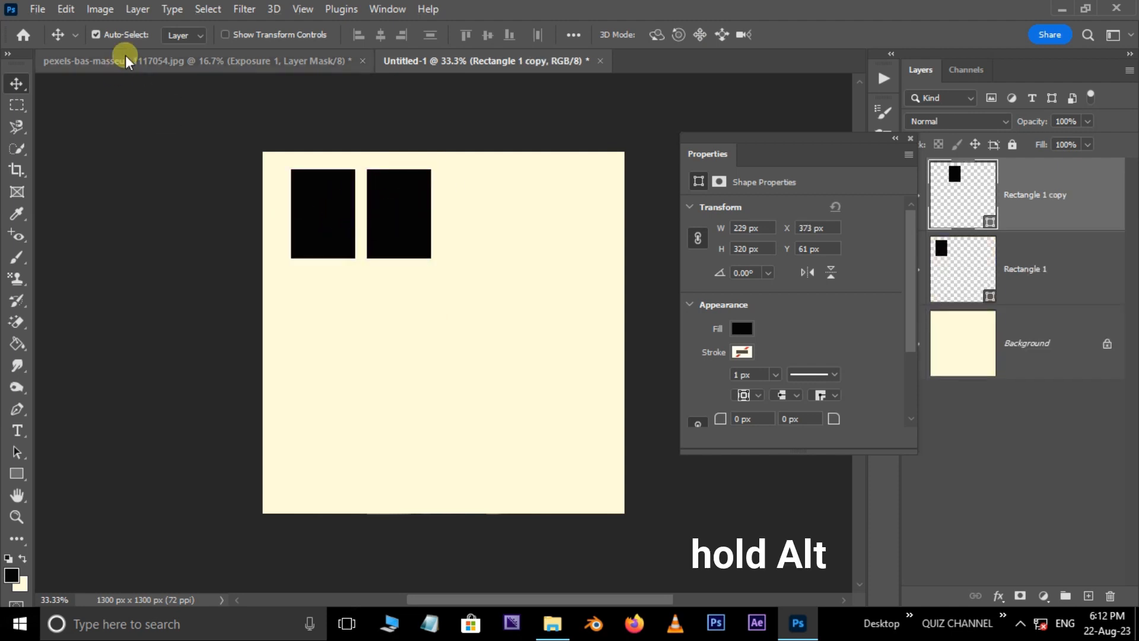
pyautogui.keyDown('shift'); pyautogui.click(336, 246); pyautogui.keyUp('shift')
pyautogui.moveTo(336, 247); pyautogui.dragTo(486, 249)
pyautogui.moveTo(636, 142); pyautogui.dragTo(276, 249)
pyautogui.moveTo(508, 229); pyautogui.dragTo(558, 313)
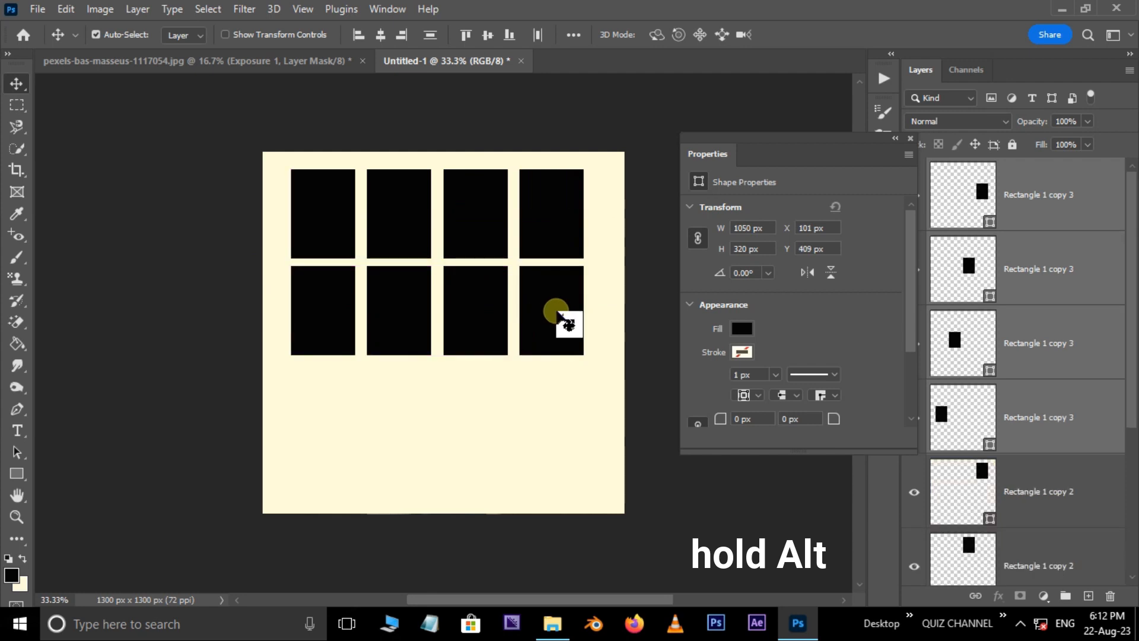
# Merge the pane layers and copy the two-row block below to form a four-row window grid on one layer.
pyautogui.hotkey('ctrl', 'e')
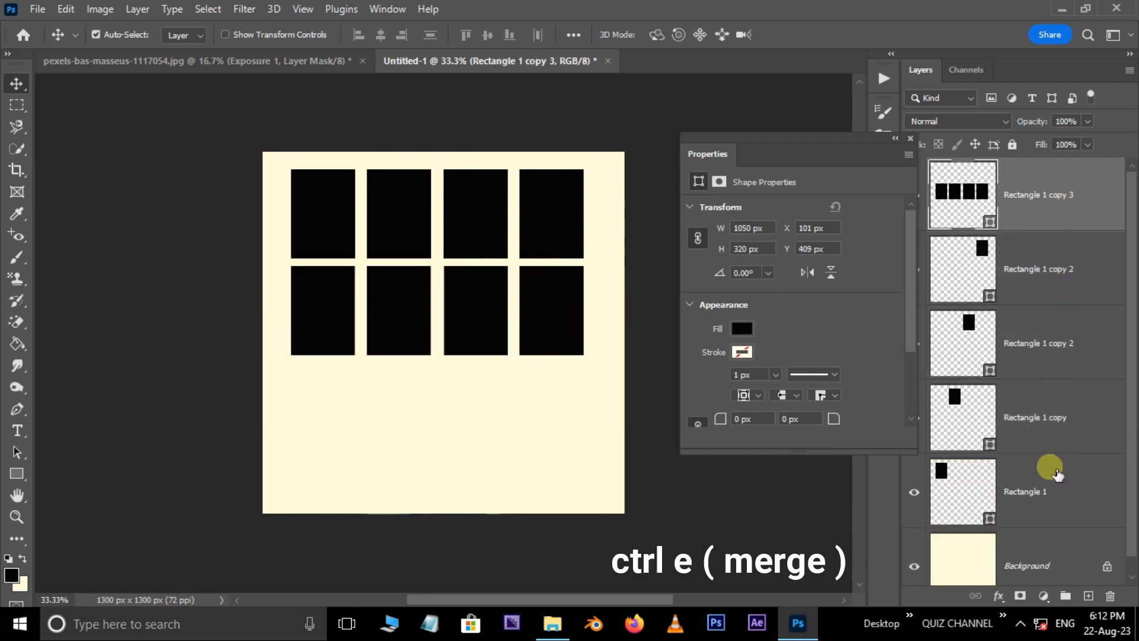
pyautogui.hotkey('ctrl', 'e')
pyautogui.moveTo(540, 305); pyautogui.dragTo(542, 527)
pyautogui.keyDown('shift'); pyautogui.click(1061, 278); pyautogui.keyUp('shift')
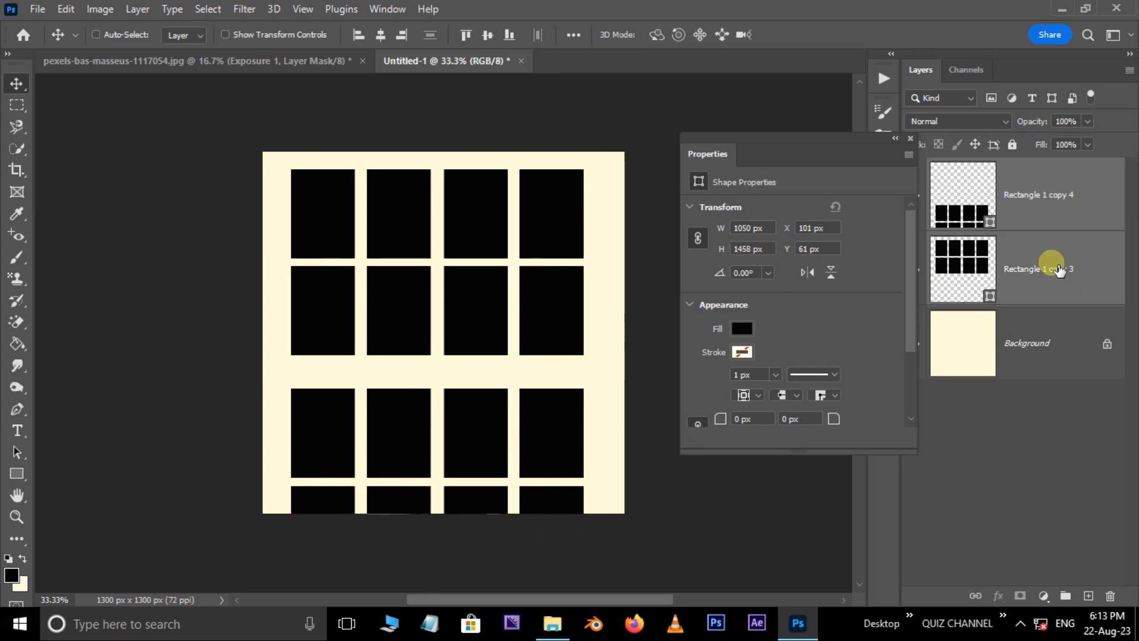
pyautogui.hotkey('ctrl', 'e')
# Scale down the merged window grid so that all four rows fit inside the canvas.
pyautogui.click(910, 135)
pyautogui.hotkey('ctrl', 't')
pyautogui.moveTo(600, 191); pyautogui.dragTo(582, 170)
pyautogui.press('Return')
# Place coconut tree.png as an embedded image and enlarge it over the right part of the window grid.
pyautogui.click(37, 9)
pyautogui.click(160, 356)
pyautogui.click(203, 145)
pyautogui.click(998, 579)
pyautogui.moveTo(573, 219); pyautogui.dragTo(692, 94)
pyautogui.moveTo(640, 306); pyautogui.dragTo(695, 329)
pyautogui.moveTo(796, 127); pyautogui.dragTo(717, 326)
pyautogui.doubleClick(695, 365)
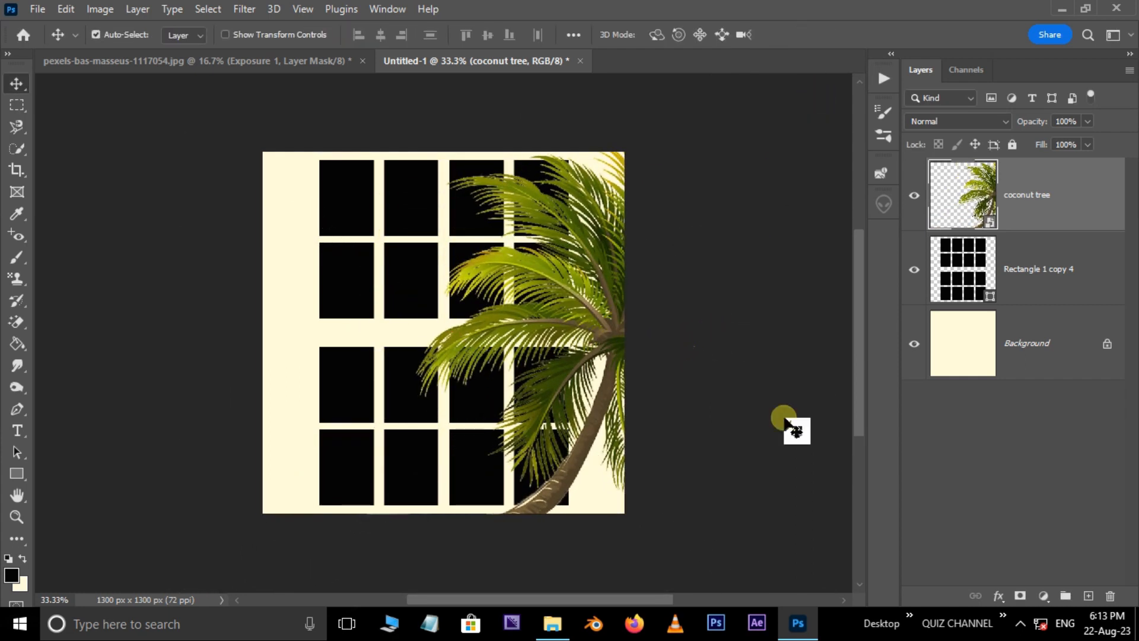
# Apply a Color Overlay to the coconut tree layer in the background's cream colour with Normal blending and 100% opacity.
pyautogui.click(999, 595)
pyautogui.click(1019, 531)
pyautogui.moveTo(681, 187); pyautogui.dragTo(600, 199)
pyautogui.click(975, 242)
pyautogui.click(917, 162)
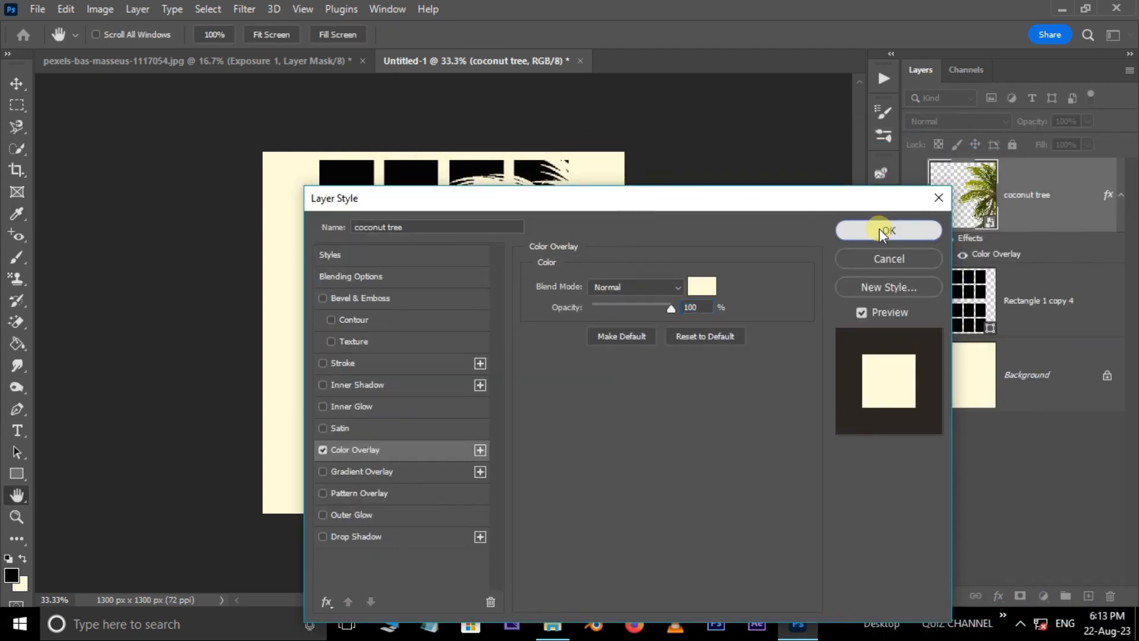
pyautogui.click(879, 229)
# Merge the coconut tree and window grid into a single layer.
pyautogui.keyDown('shift'); pyautogui.click(1067, 268); pyautogui.keyUp('shift')
pyautogui.hotkey('ctrl', 'e')
pyautogui.moveTo(1070, 216); pyautogui.dragTo(725, 274)
# Skew the merged window and tree layer horizontally so that the panes lean to the right.
pyautogui.hotkey('ctrl', 't')
pyautogui.rightClick(585, 254)
pyautogui.click(631, 341)
pyautogui.moveTo(521, 123); pyautogui.dragTo(562, 130)
pyautogui.hotkey('ctrl', '-')
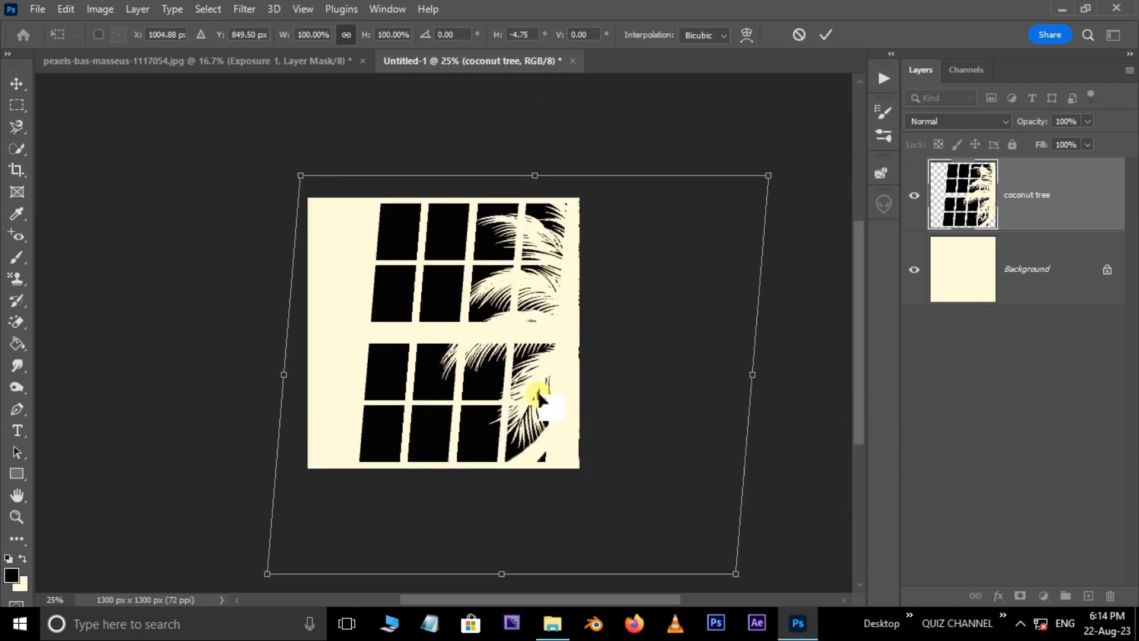
pyautogui.moveTo(496, 573); pyautogui.dragTo(468, 565)
pyautogui.press('Return')
pyautogui.hotkey('ctrl', '+')
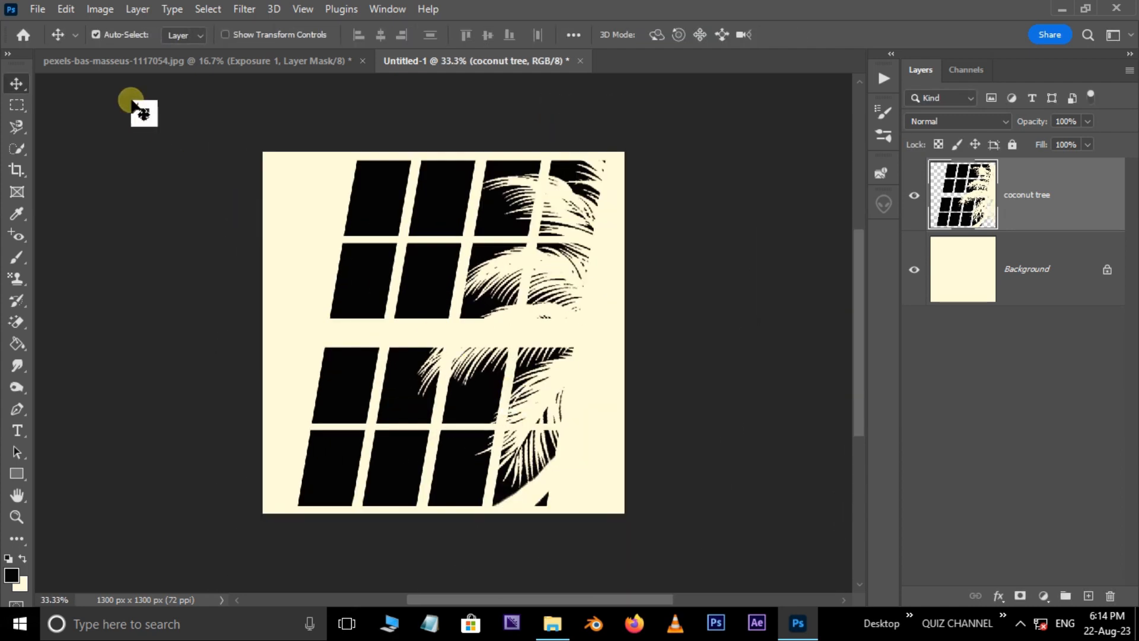
# Define the skewed window artwork as a brush preset named shadow.
pyautogui.click(67, 10)
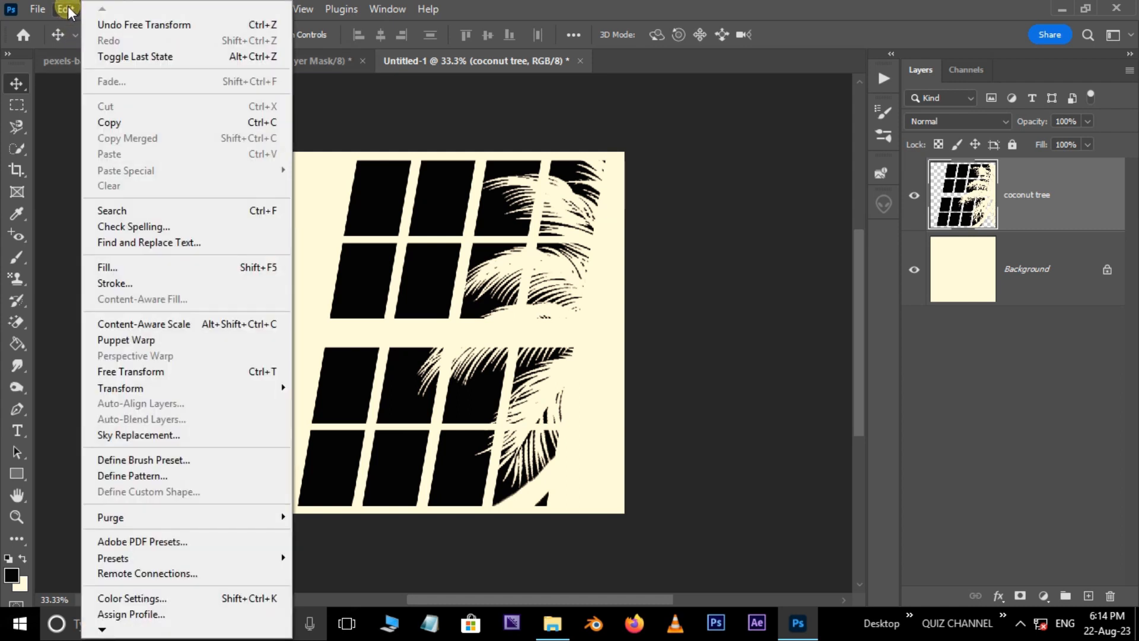
pyautogui.click(169, 460)
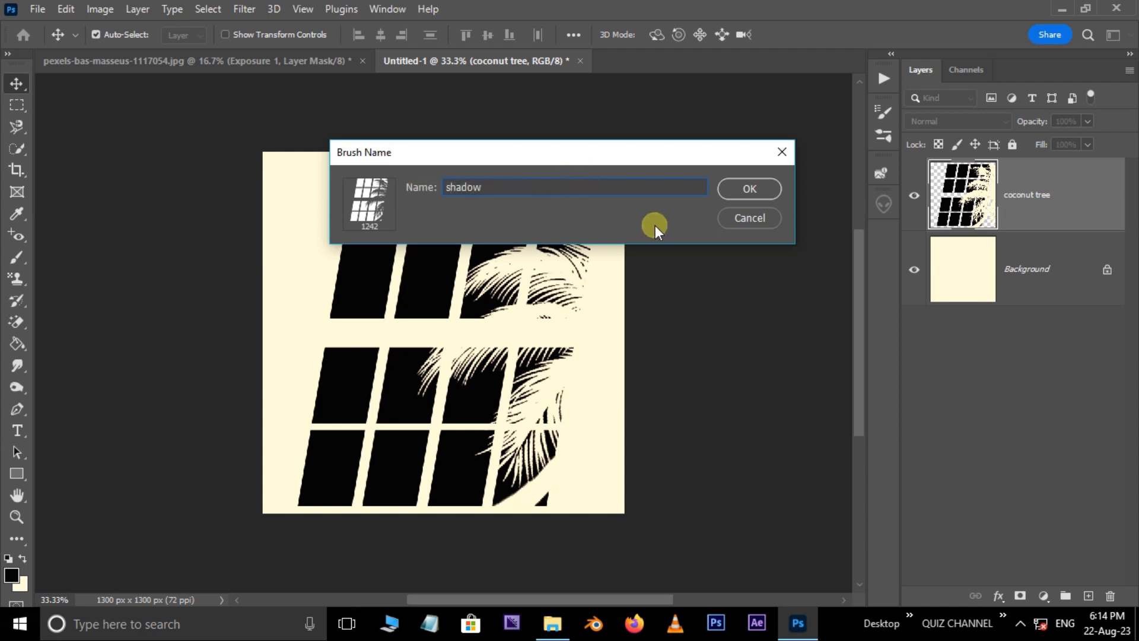
pyautogui.click(750, 189)
# In the photo document, enlarge the shadow brush to 3400 px and stamp it once in black on the Exposure layer's mask.
pyautogui.press('b')
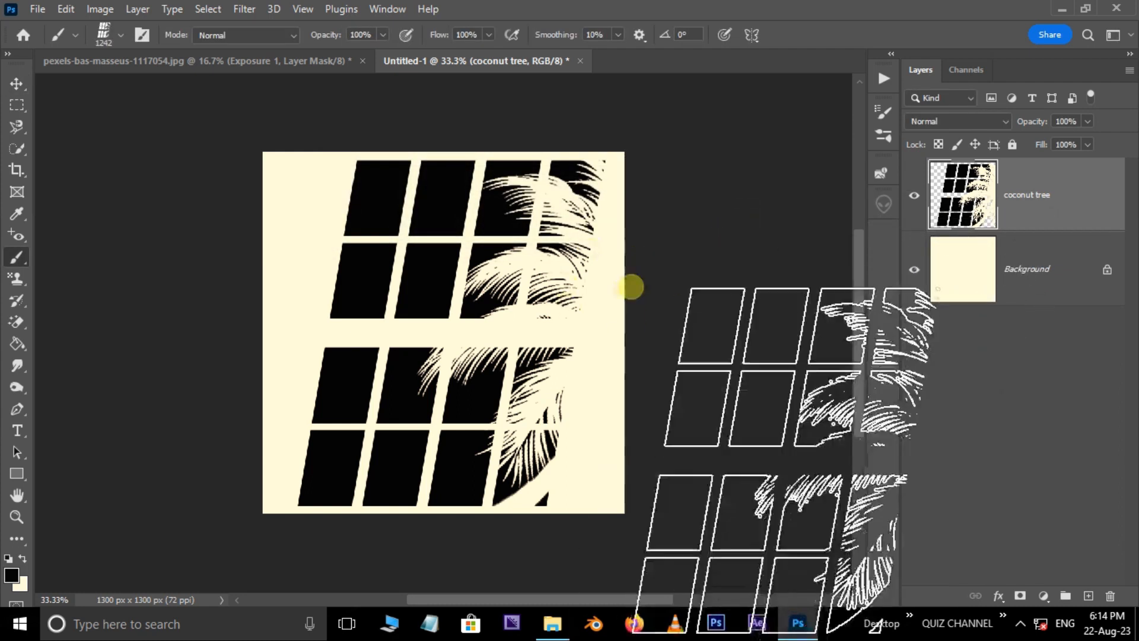
pyautogui.click(267, 61)
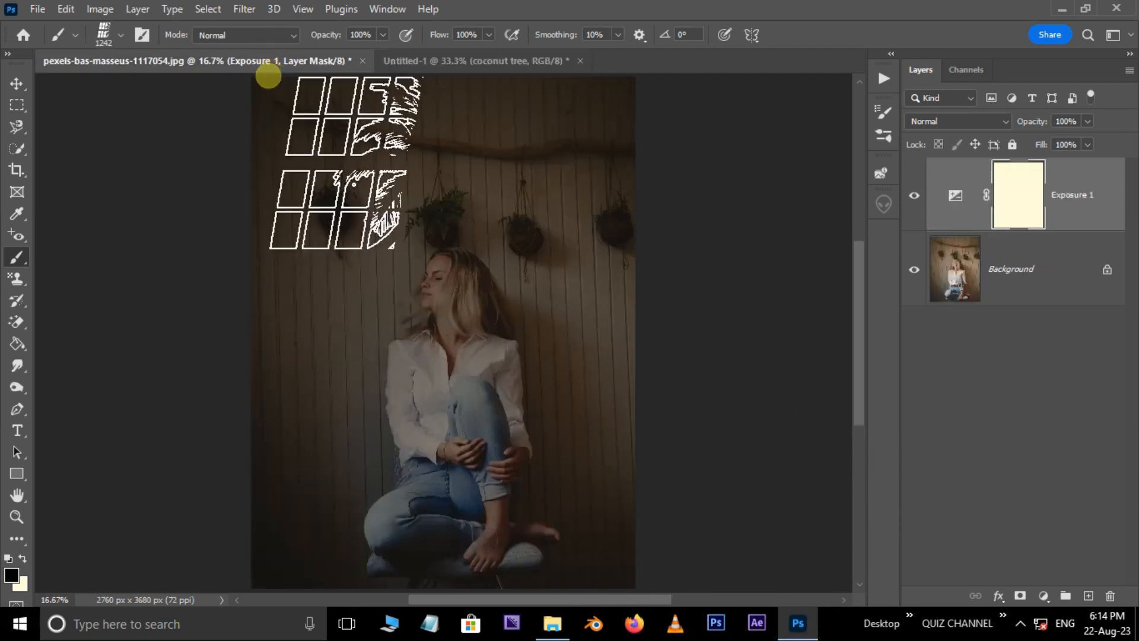
pyautogui.press(']')
pyautogui.press(']')
pyautogui.press(']')
pyautogui.press(']')
pyautogui.press(']')
pyautogui.press(']')
pyautogui.press(']')
pyautogui.press(']')
pyautogui.press(']')
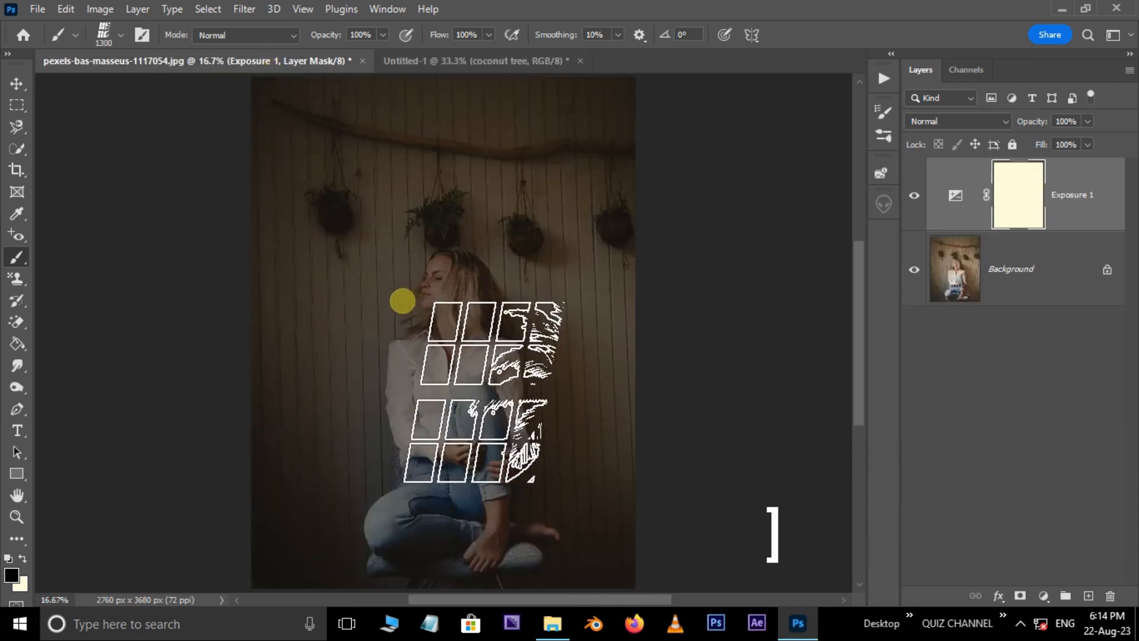
pyautogui.press(']')
pyautogui.press(']')
pyautogui.press(']')
pyautogui.press(']')
pyautogui.press(']')
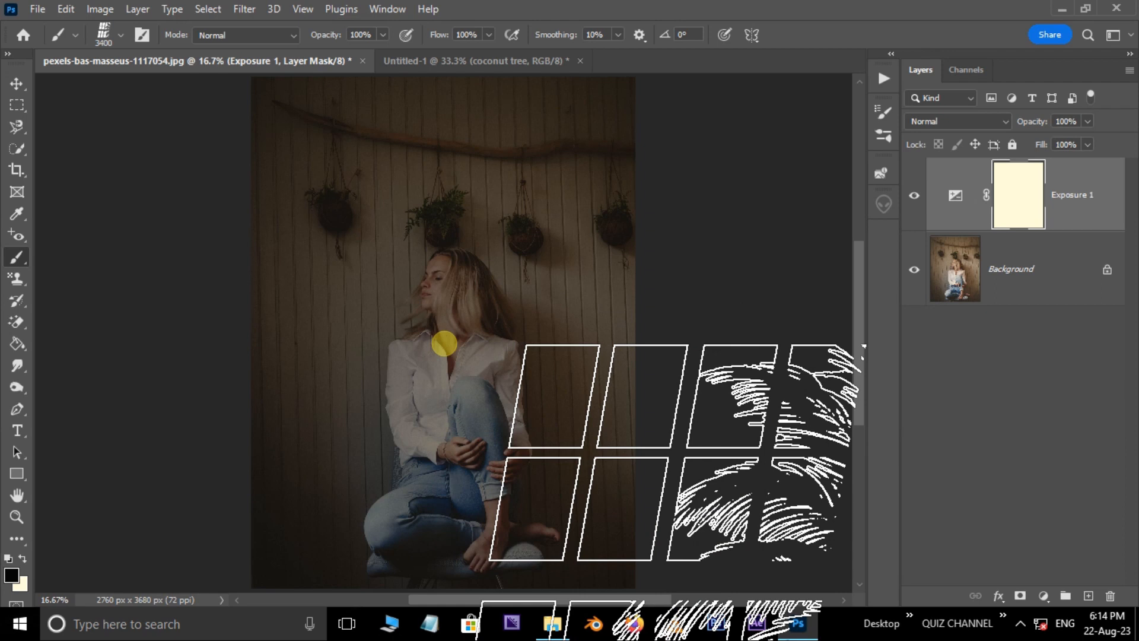
pyautogui.click(444, 343)
pyautogui.hotkey('ctrl', '+')
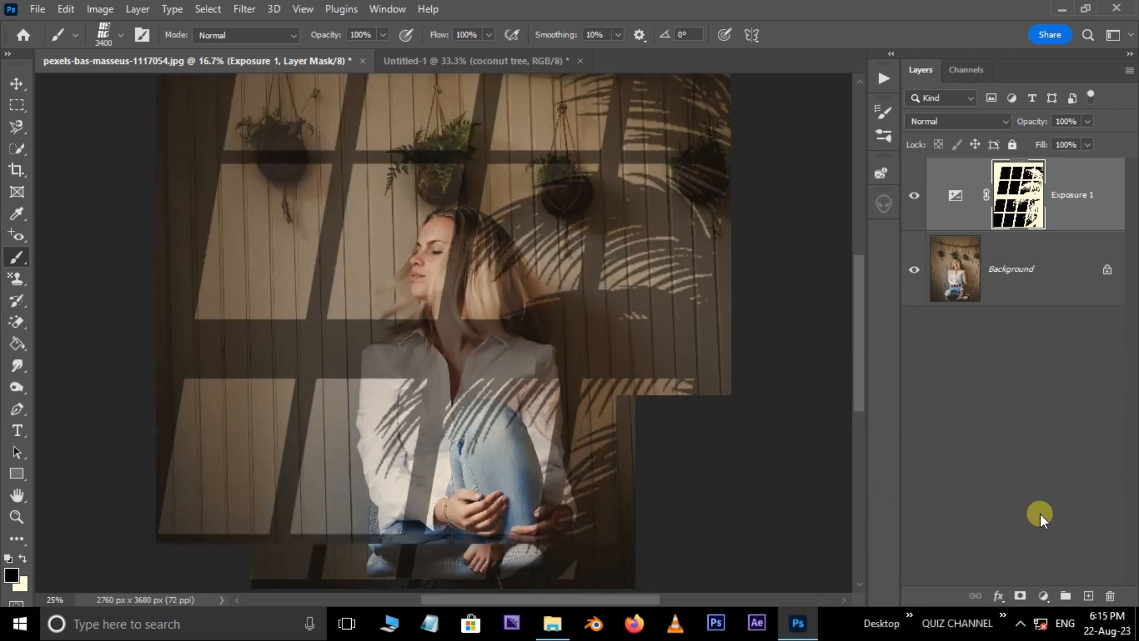
pyautogui.hotkey('ctrl', '-')
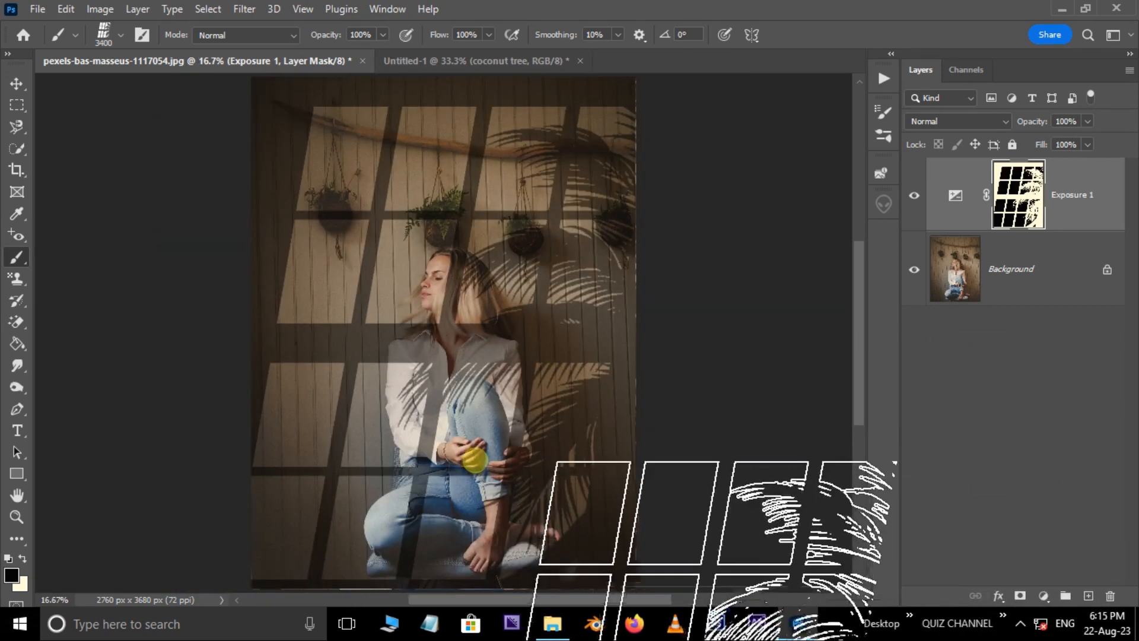
# Feather the Exposure layer's mask by 10 px to soften the window shadow.
pyautogui.click(385, 9)
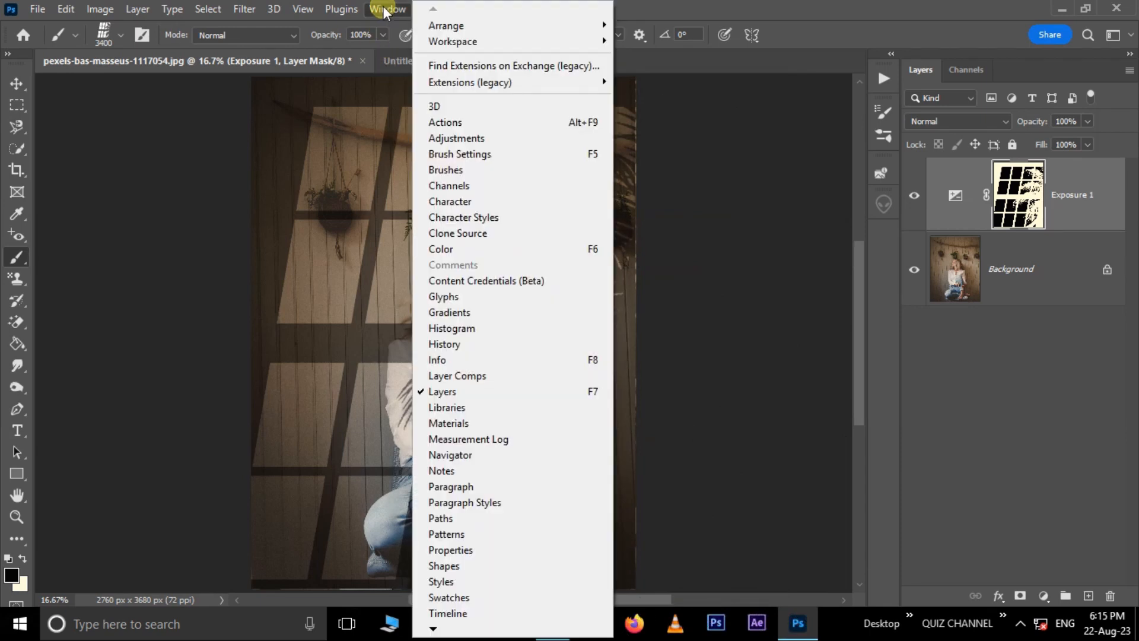
pyautogui.click(460, 550)
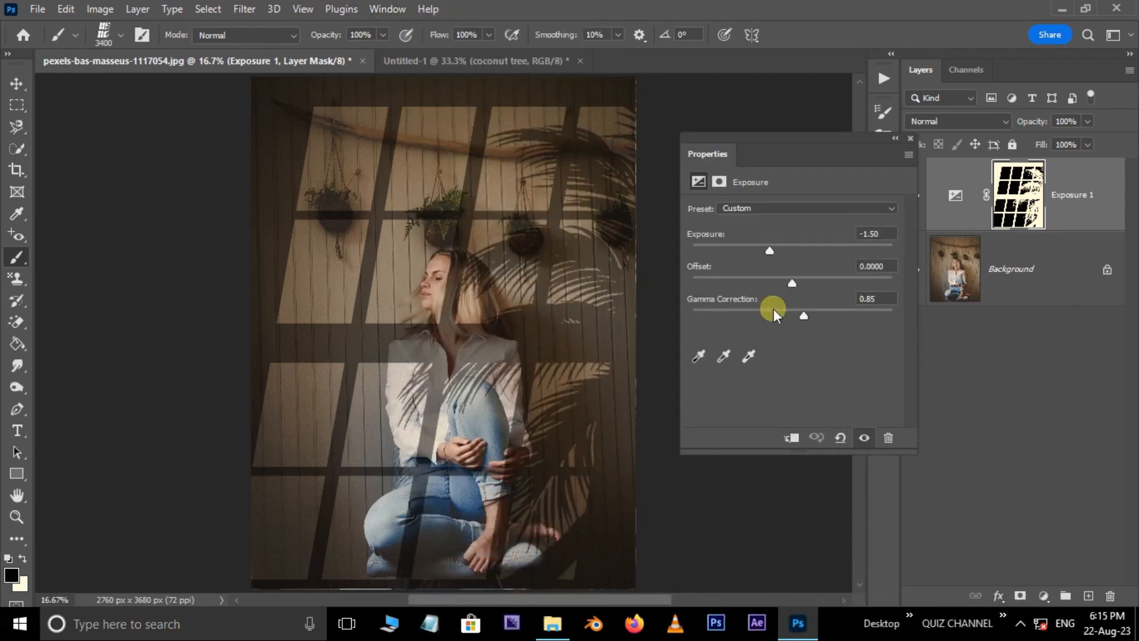
pyautogui.click(1038, 214)
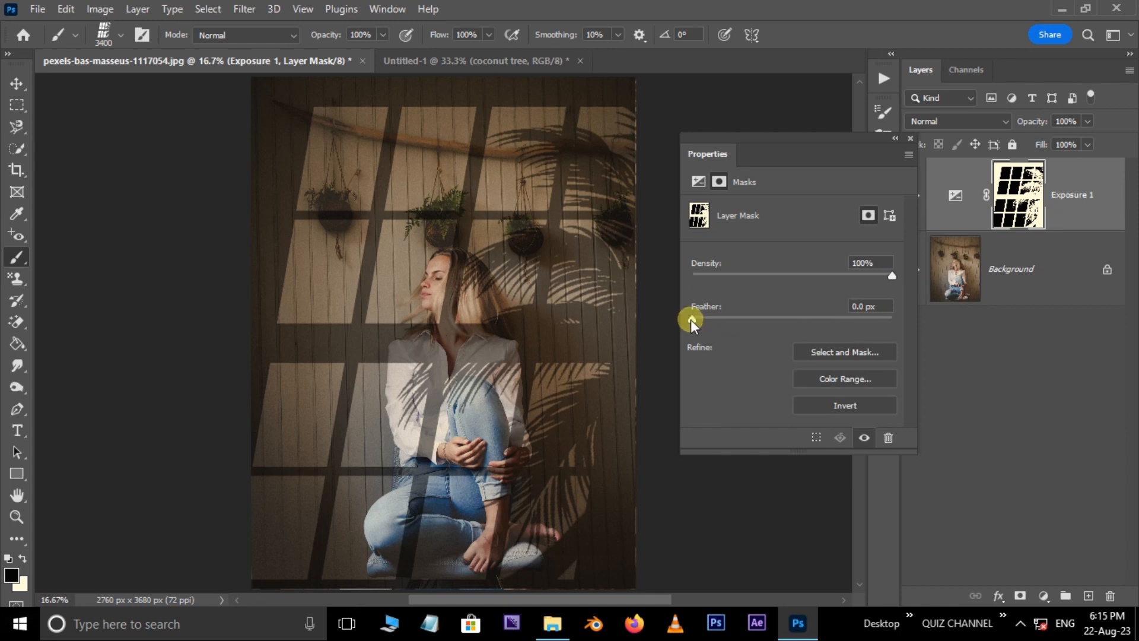
pyautogui.moveTo(738, 323); pyautogui.dragTo(771, 320)
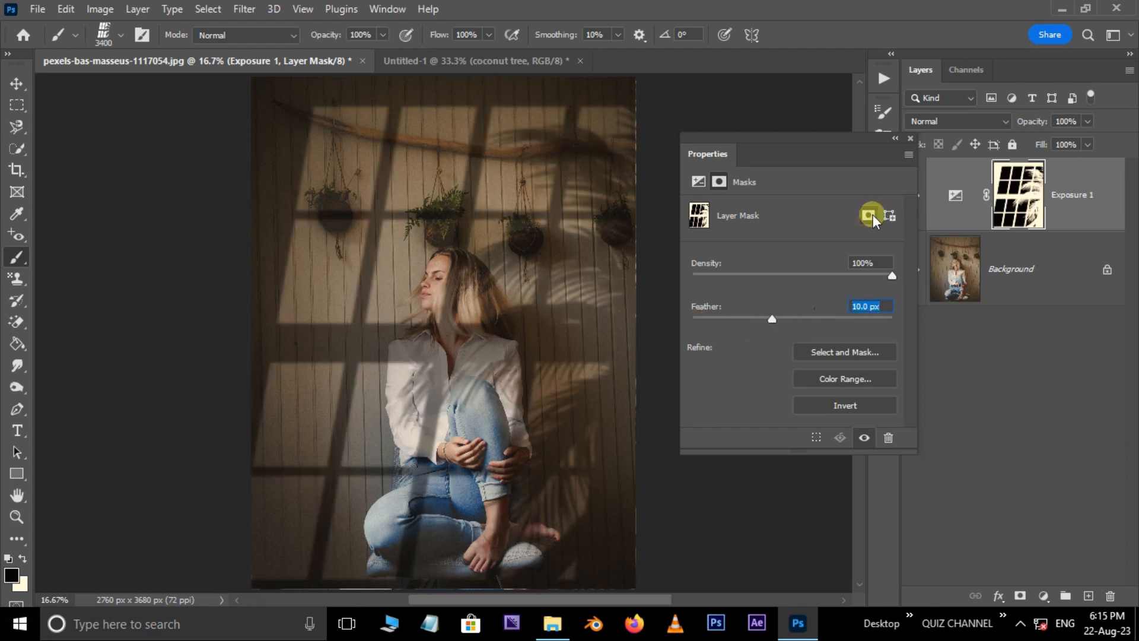
pyautogui.click(909, 140)
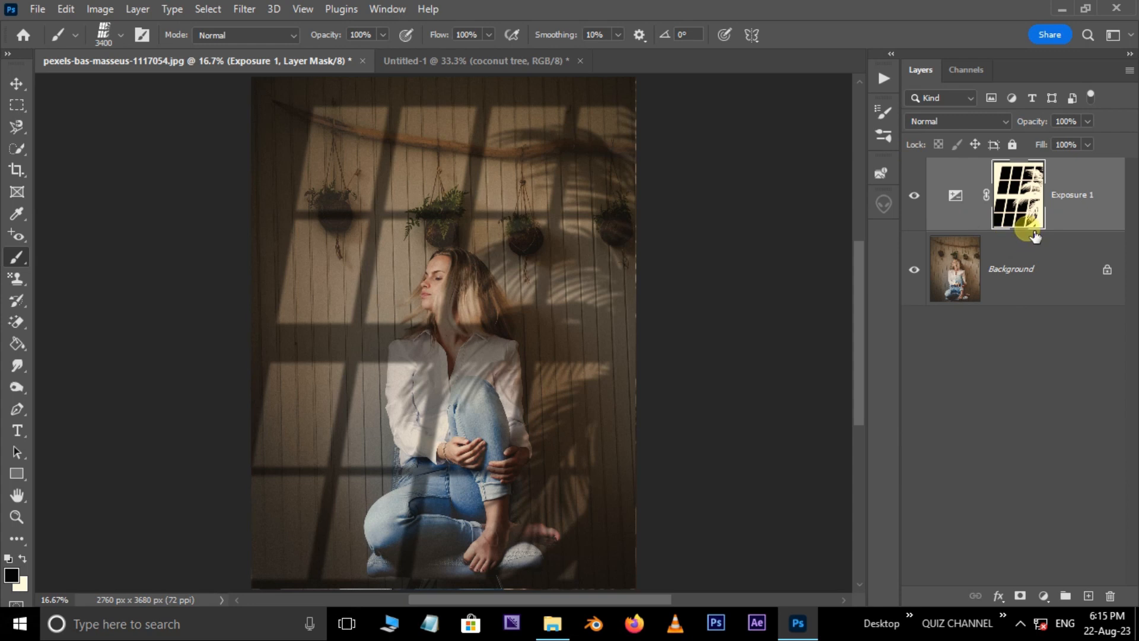
# Add a Color Lookup adjustment layer using EdgyAmber.3DL and lower its opacity to about 28%.
pyautogui.click(1046, 595)
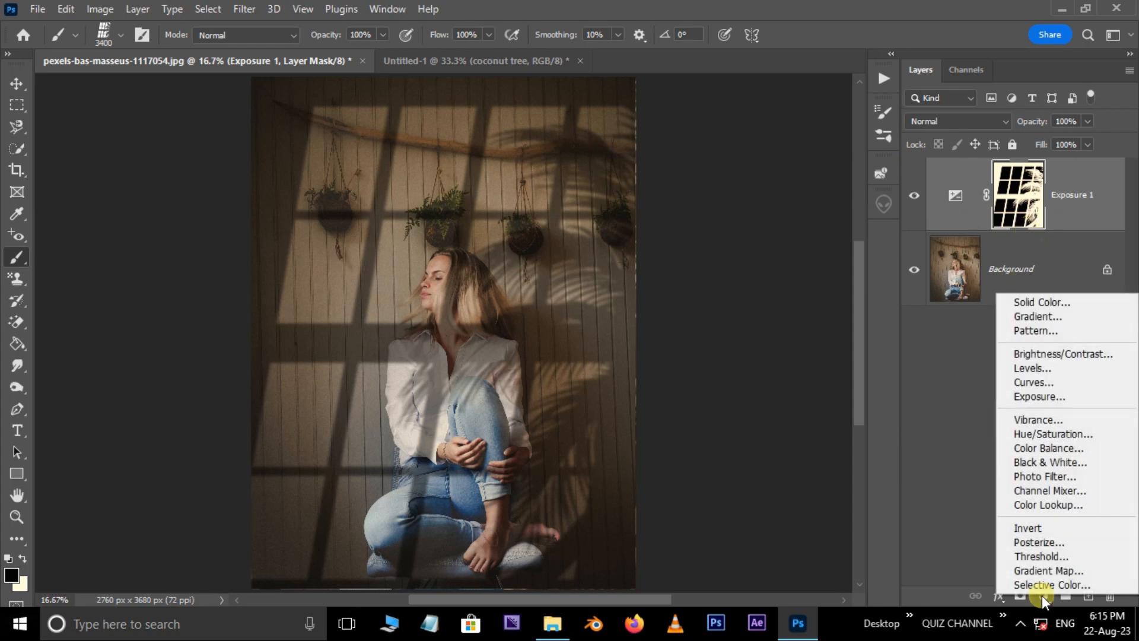
pyautogui.click(1048, 507)
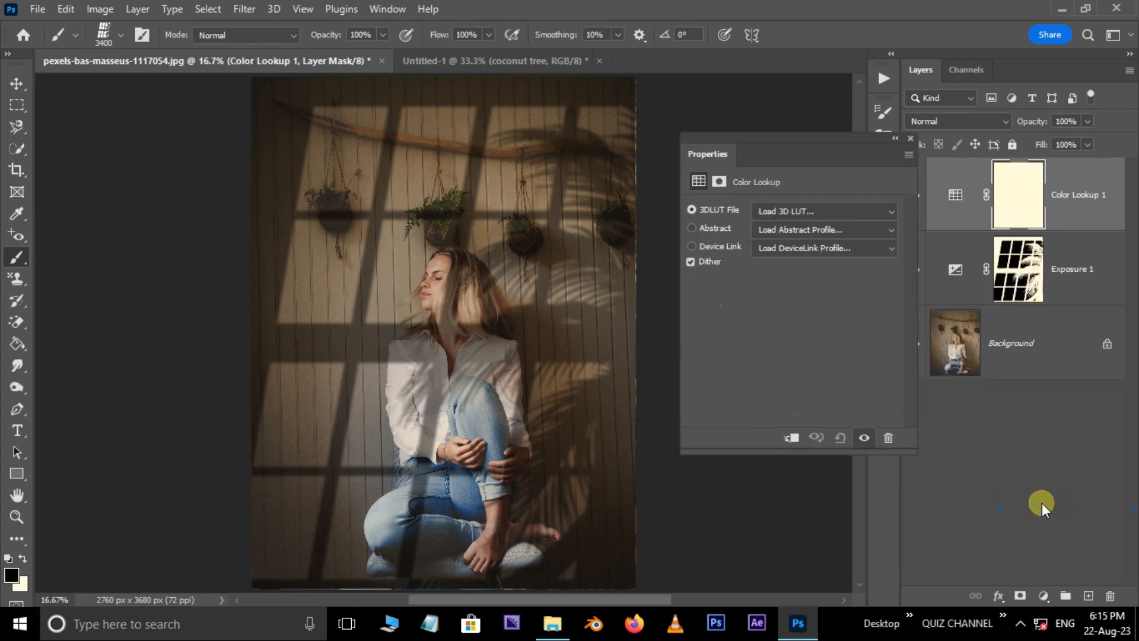
pyautogui.click(847, 215)
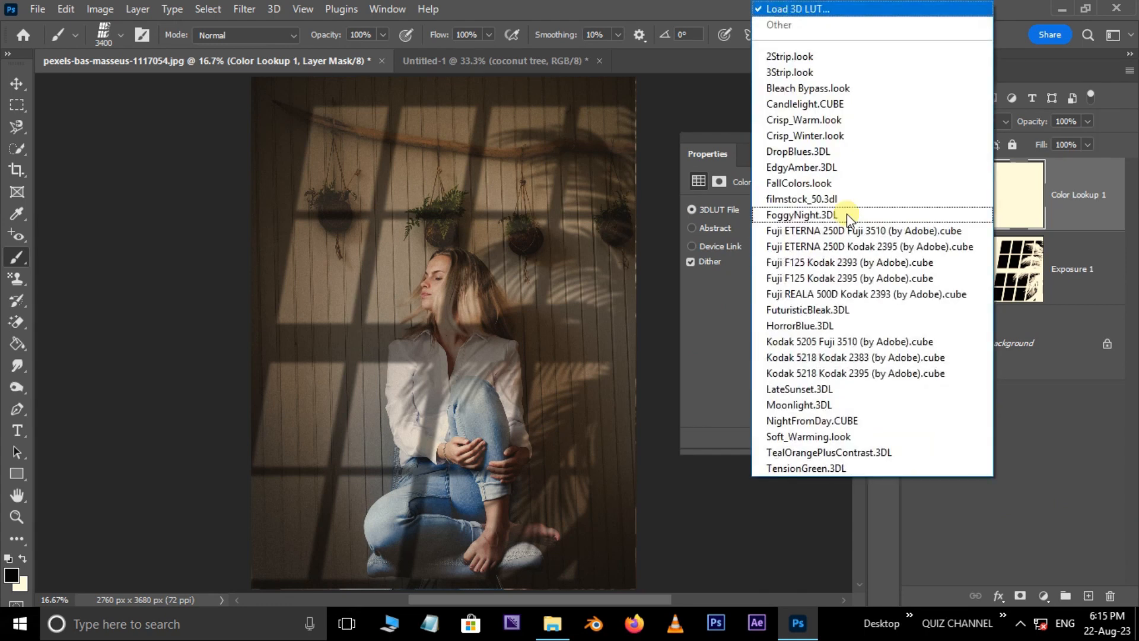
pyautogui.click(820, 166)
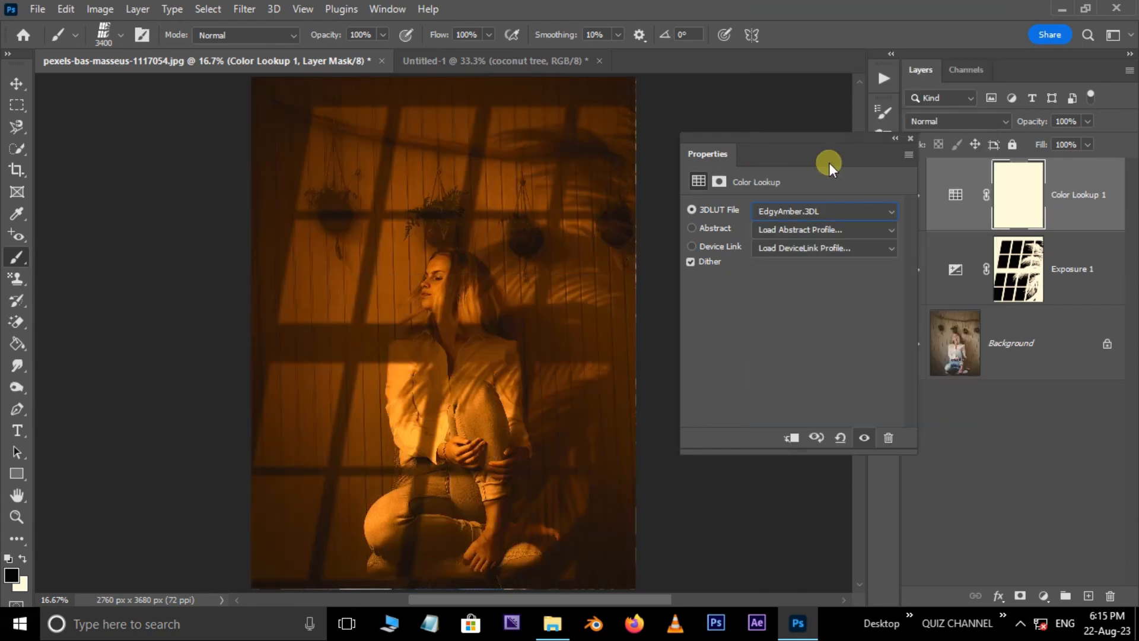
pyautogui.click(910, 137)
pyautogui.click(1087, 121)
pyautogui.moveTo(1058, 141); pyautogui.dragTo(1041, 141)
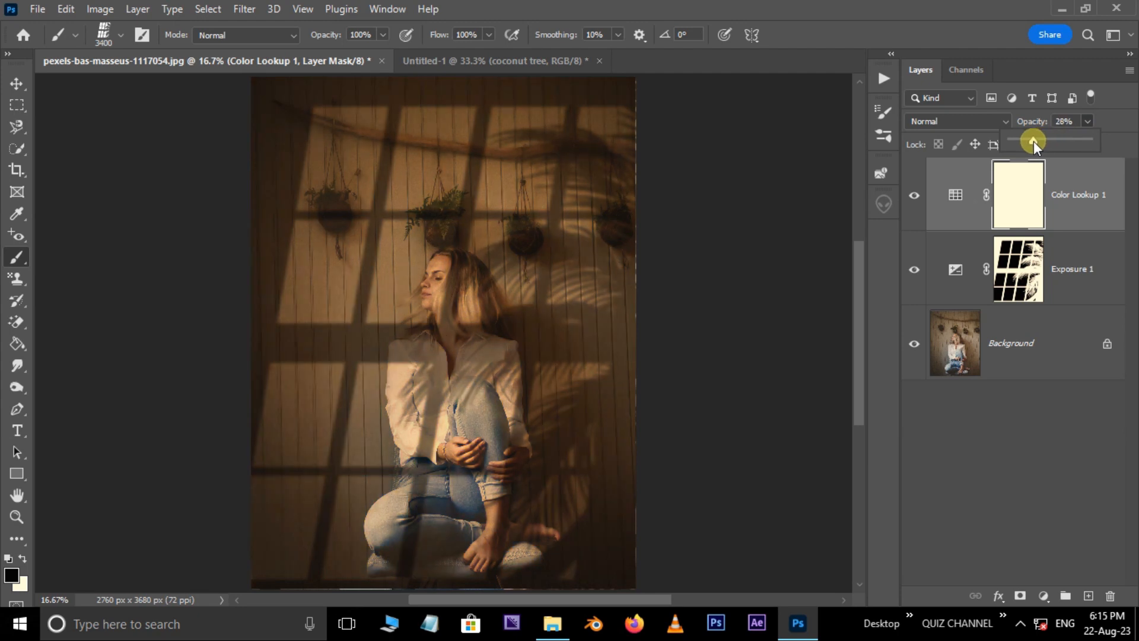
# Group the adjustment layers above the portrait and open pexels-elina-fairytale-3823075.jpg as a second photo.
pyautogui.click(1053, 401)
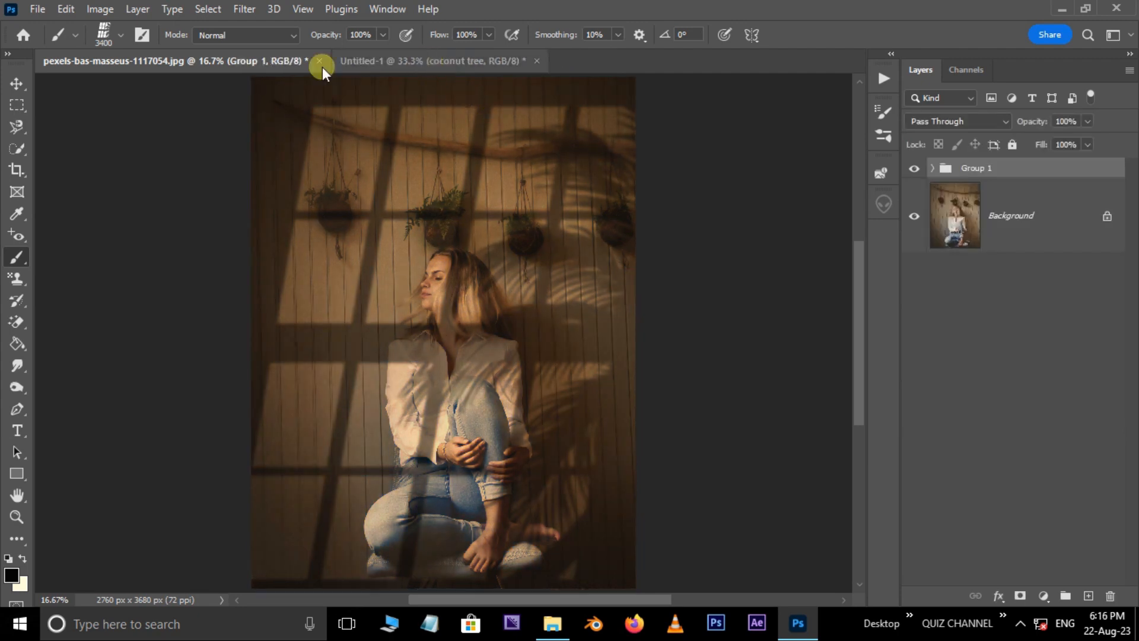
pyautogui.click(38, 9)
pyautogui.click(37, 43)
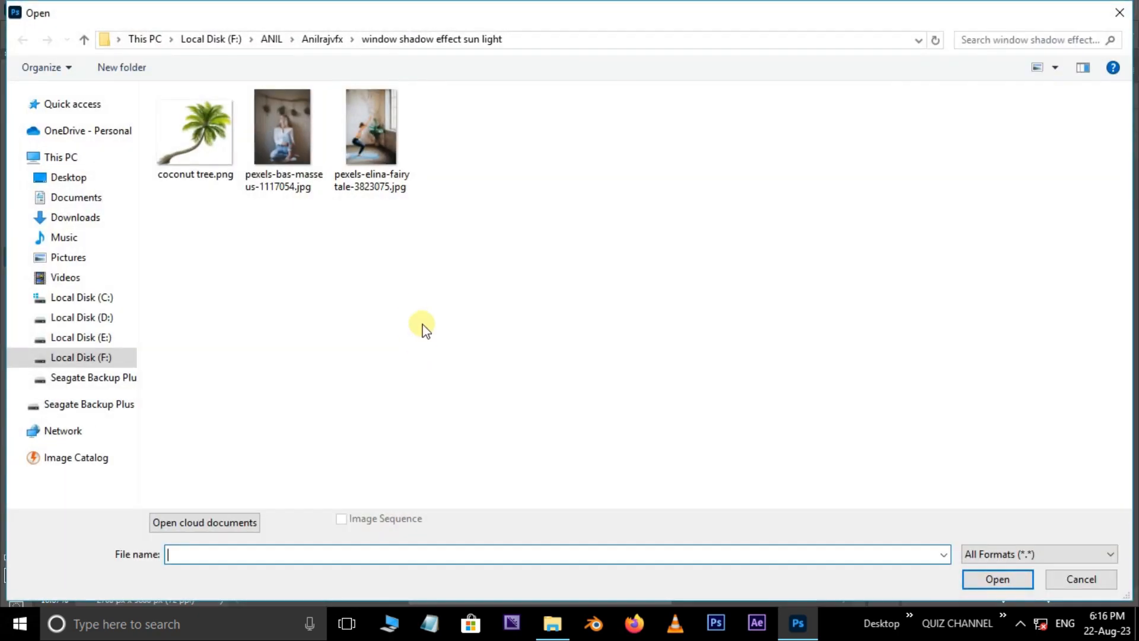
pyautogui.click(368, 169)
pyautogui.click(989, 578)
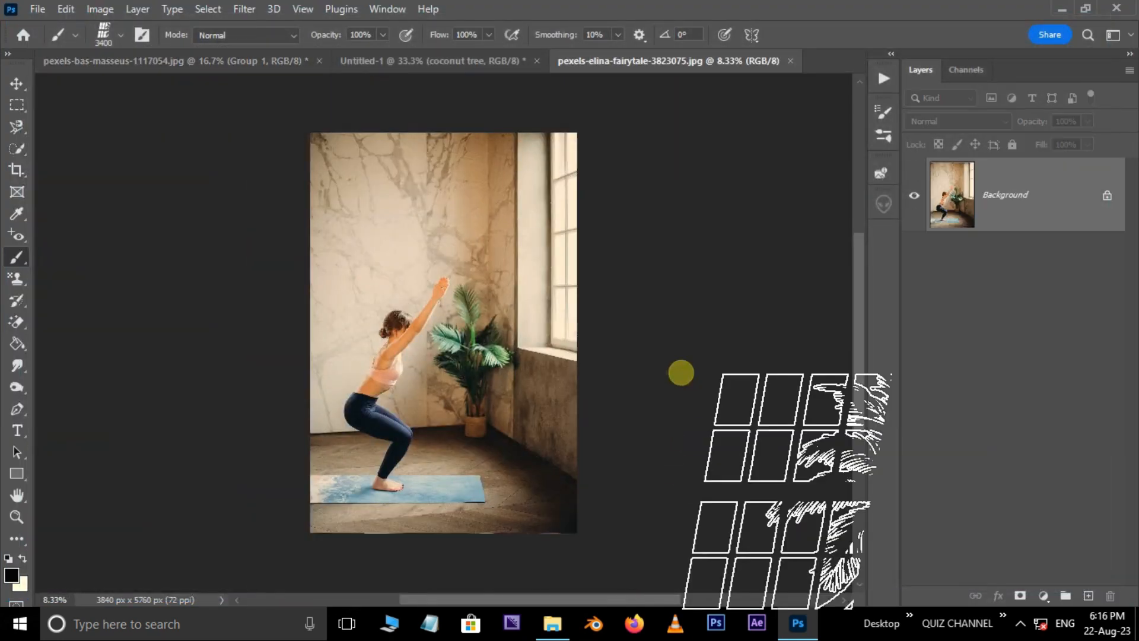
# Darken the yoga photo with an Exposure adjustment layer set to exposure -1.89 and gamma correction 0.72.
pyautogui.hotkey('ctrl', '+')
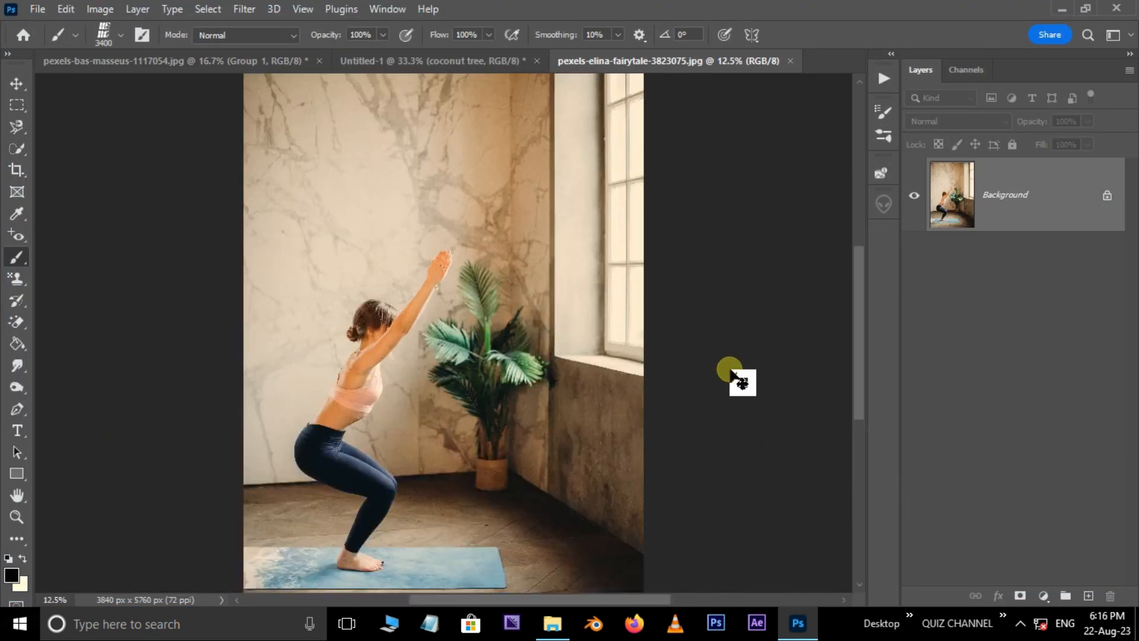
pyautogui.click(1044, 595)
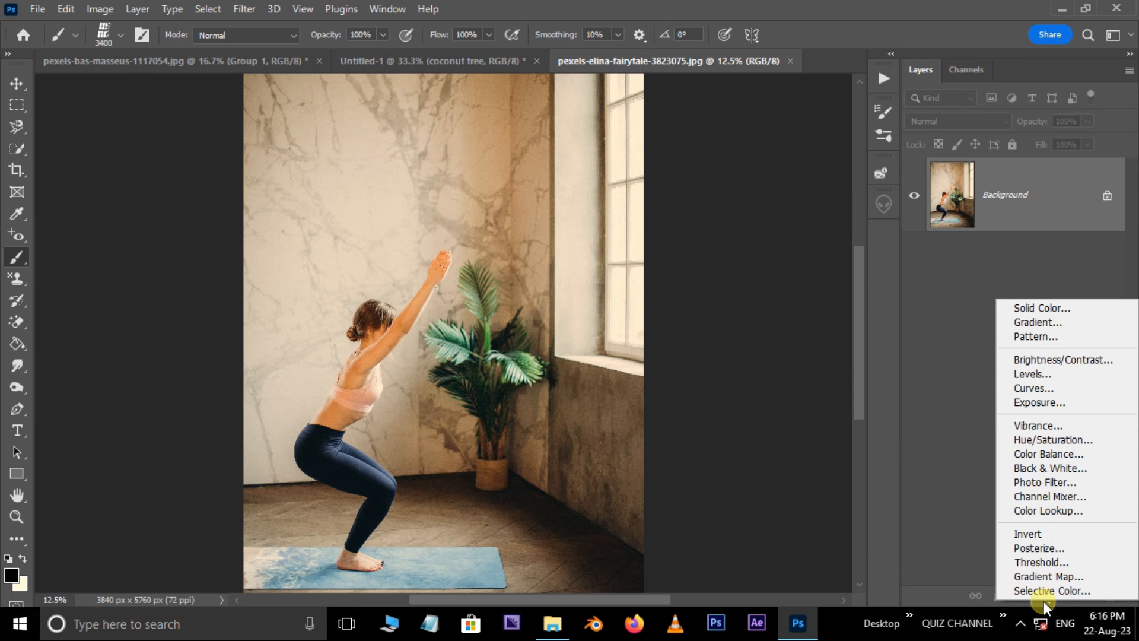
pyautogui.click(1062, 402)
pyautogui.moveTo(789, 253); pyautogui.dragTo(764, 251)
pyautogui.moveTo(791, 316); pyautogui.dragTo(815, 317)
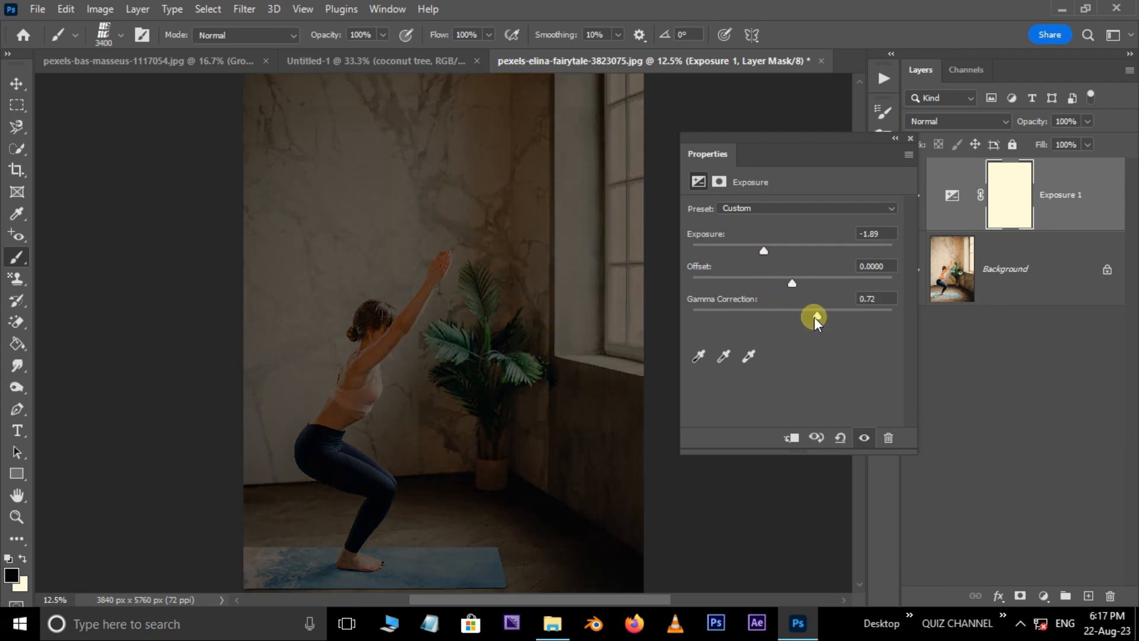
pyautogui.click(910, 139)
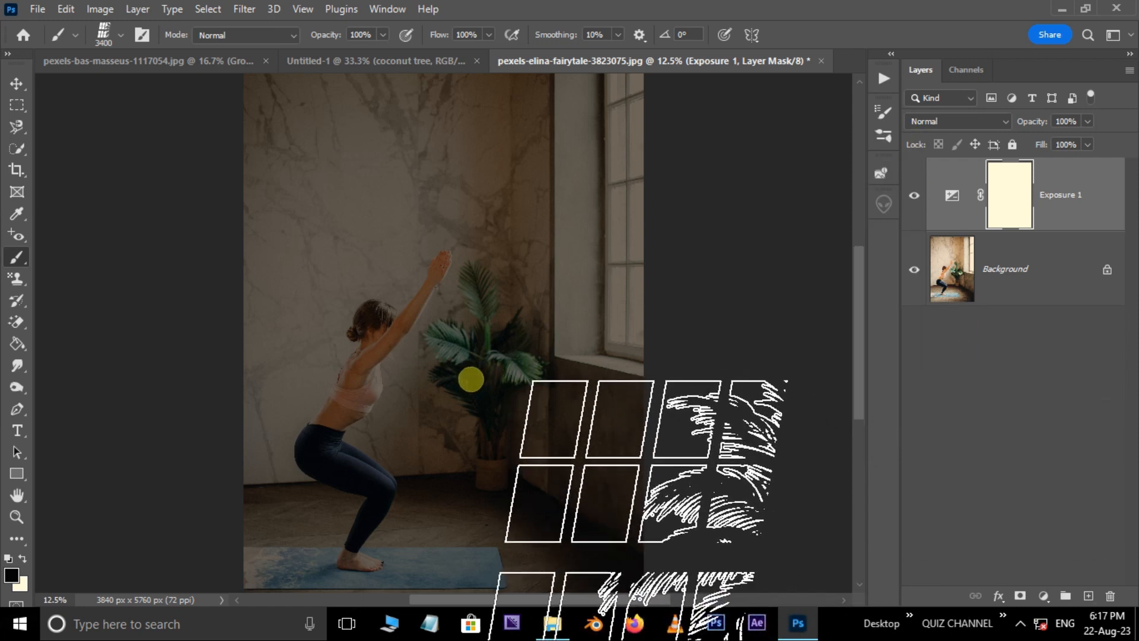
# Flip the shadow brush tip horizontally and set its angle to -162° and roundness to 55%.
pyautogui.click(142, 35)
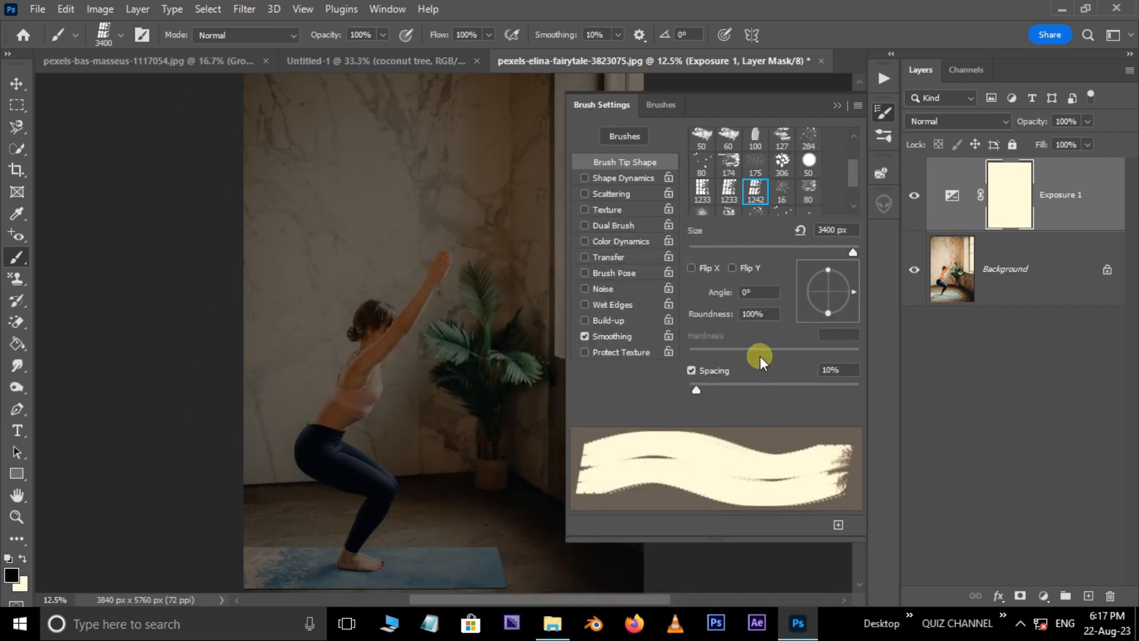
pyautogui.moveTo(798, 326)
pyautogui.mouseDown()
pyautogui.moveTo(842, 305)
pyautogui.moveTo(833, 311)
pyautogui.mouseUp()
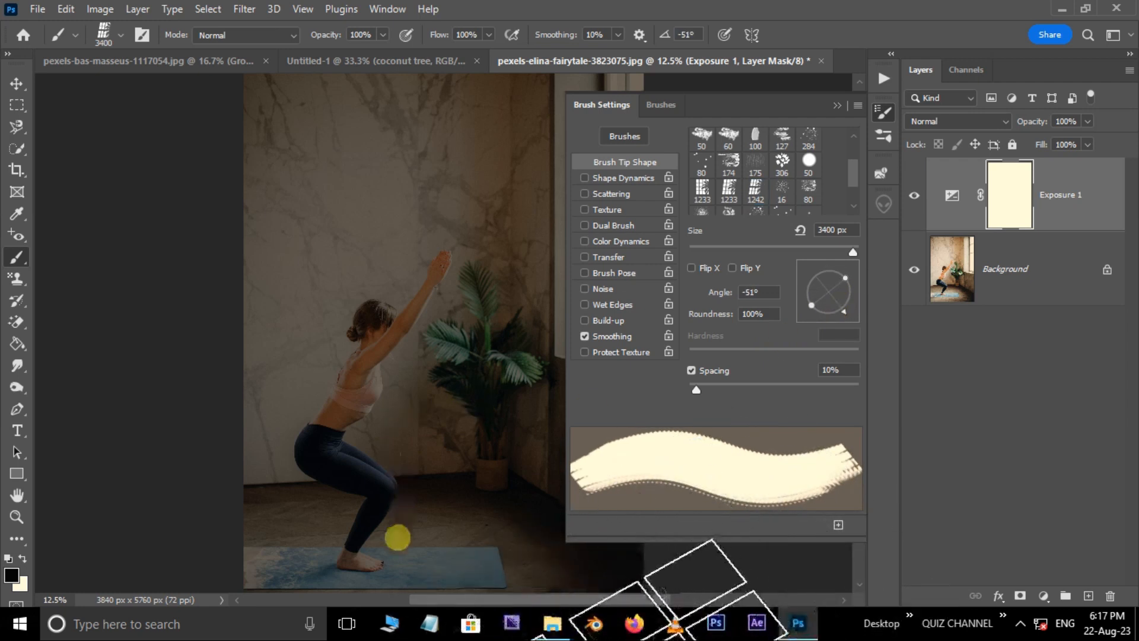
pyautogui.click(693, 268)
pyautogui.moveTo(848, 308); pyautogui.dragTo(838, 314)
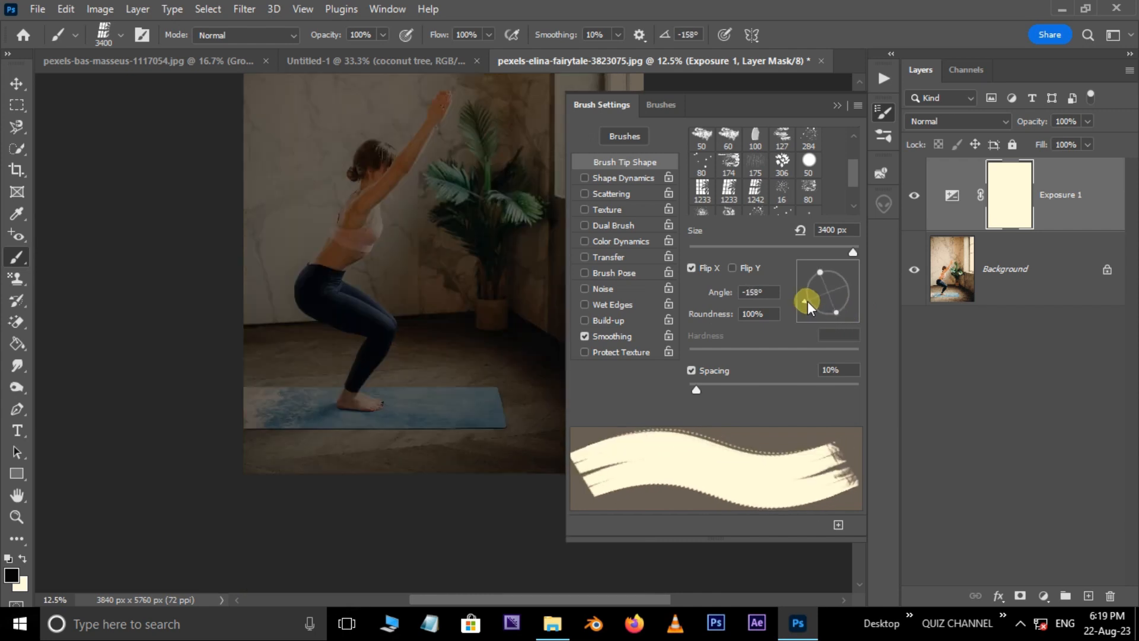
pyautogui.moveTo(806, 301); pyautogui.dragTo(830, 304)
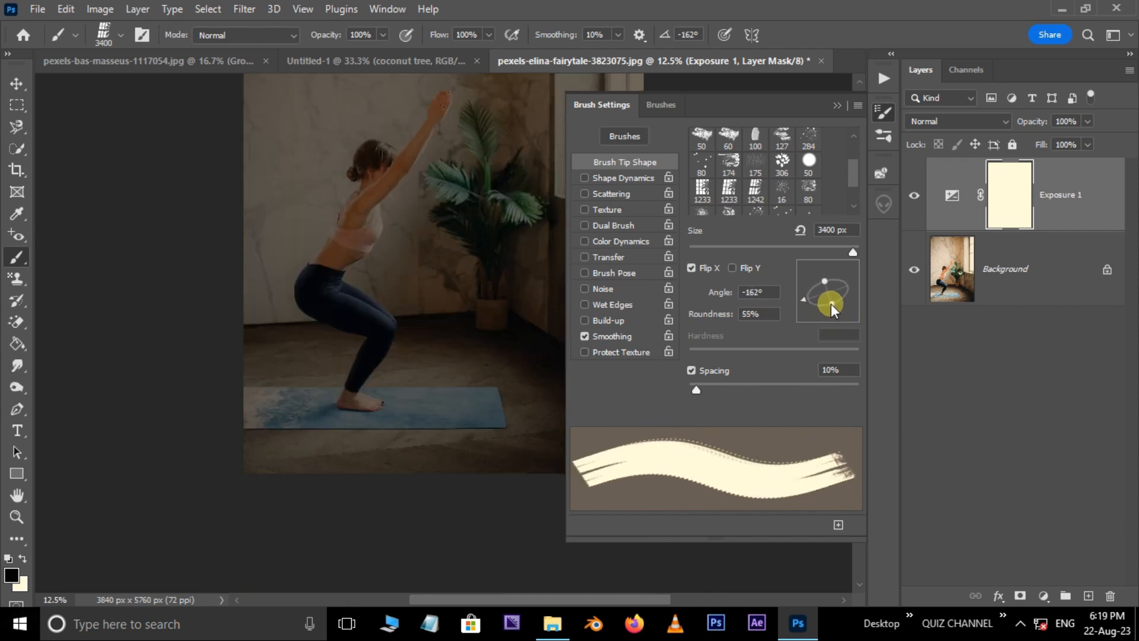
pyautogui.click(836, 105)
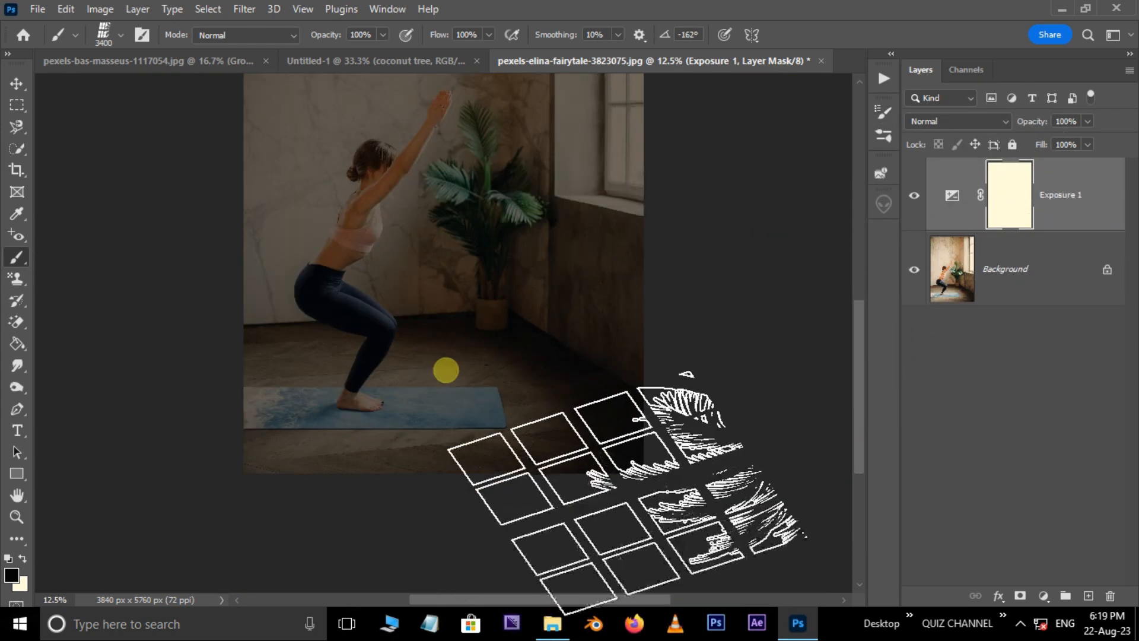
# Enlarge the shadow brush to 5000 px.
pyautogui.press(']')
pyautogui.press(']')
pyautogui.press(']')
pyautogui.press(']')
pyautogui.press(']')
pyautogui.press(']')
pyautogui.press(']')
pyautogui.press(']')
pyautogui.press(']')
pyautogui.press(']')
pyautogui.press(']')
pyautogui.press(']')
pyautogui.press(']')
pyautogui.press(']')
pyautogui.press(']')
pyautogui.press(']')
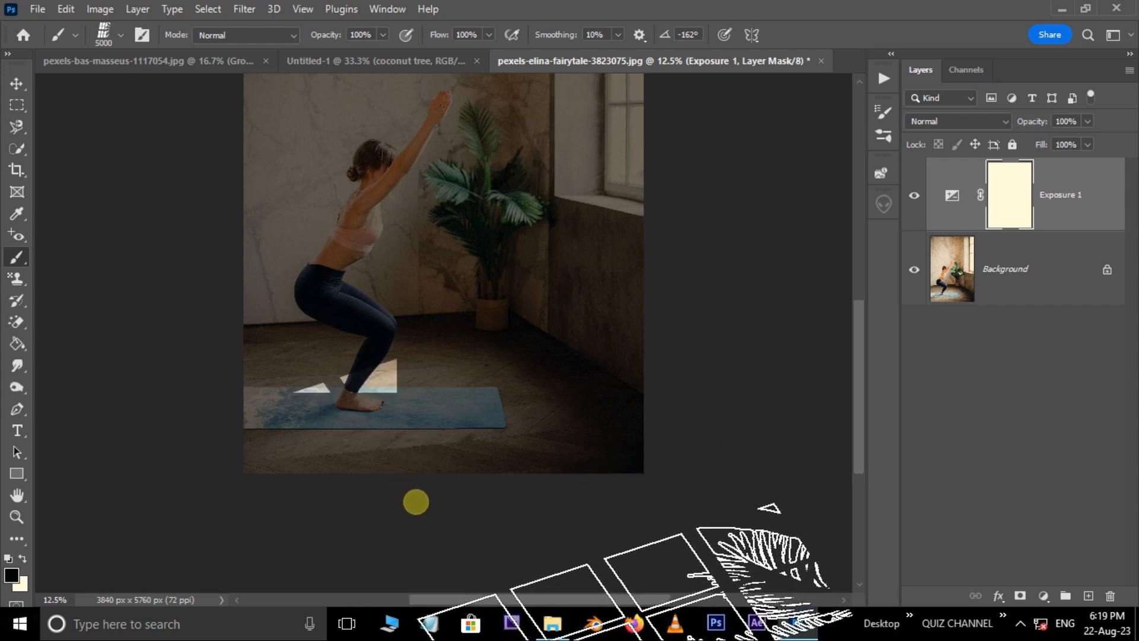
# Try a black stamp of the window shadow over the yoga mat on the Exposure layer's mask, and undo it.
pyautogui.click(414, 505)
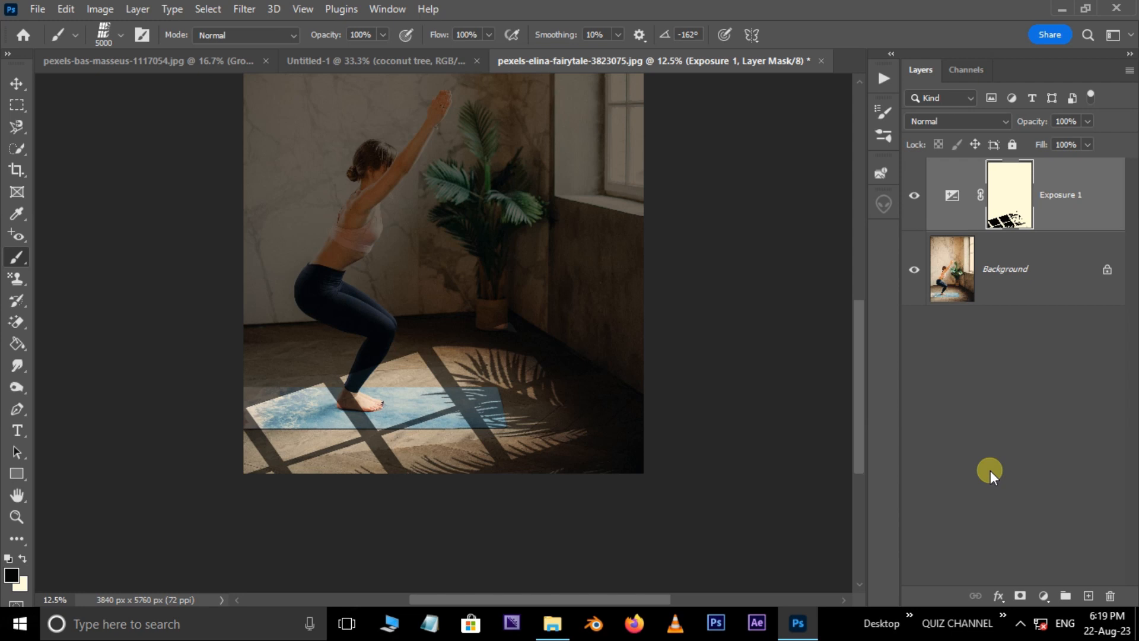
pyautogui.hotkey('ctrl', '+')
pyautogui.moveTo(617, 223)
pyautogui.mouseDown()
pyautogui.moveTo(611, 428)
pyautogui.moveTo(615, 184)
pyautogui.mouseUp()
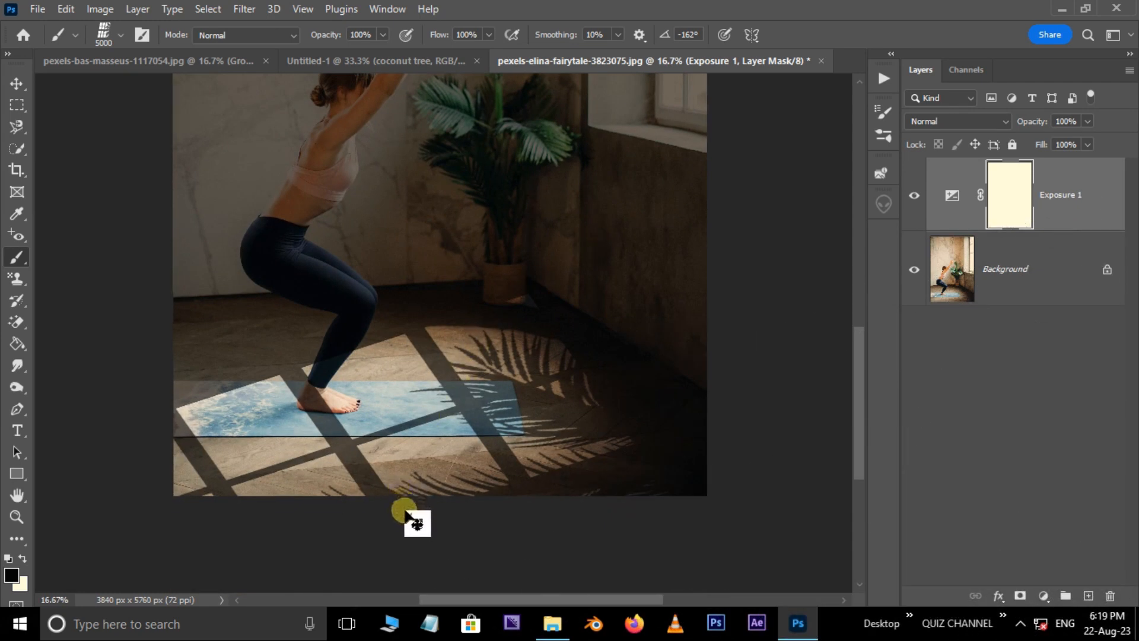
pyautogui.hotkey('ctrl', 'z')
# Stamp the shadow brush once in black on the Exposure layer's mask, across the yoga mat and the floor below it.
pyautogui.click(354, 546)
pyautogui.moveTo(656, 254); pyautogui.dragTo(691, 378)
pyautogui.hotkey('ctrl', '-')
pyautogui.hotkey('ctrl', '-')
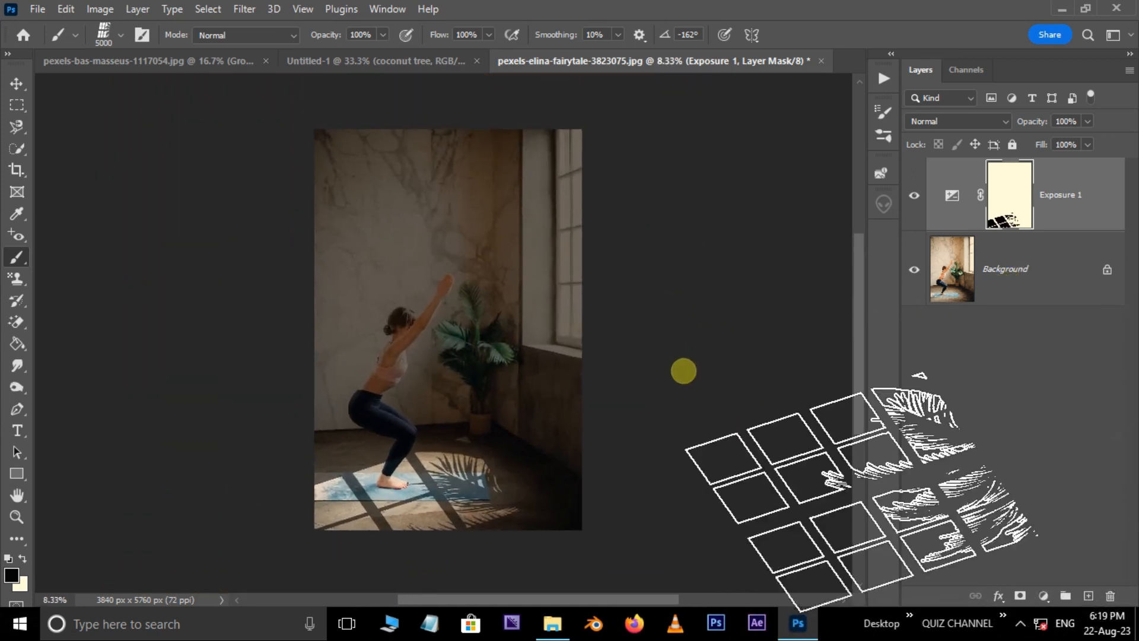
# Feather the Exposure layer's mask by about 8.2 px to soften the window light on the floor.
pyautogui.hotkey('ctrl', '+')
pyautogui.moveTo(704, 326); pyautogui.dragTo(710, 286)
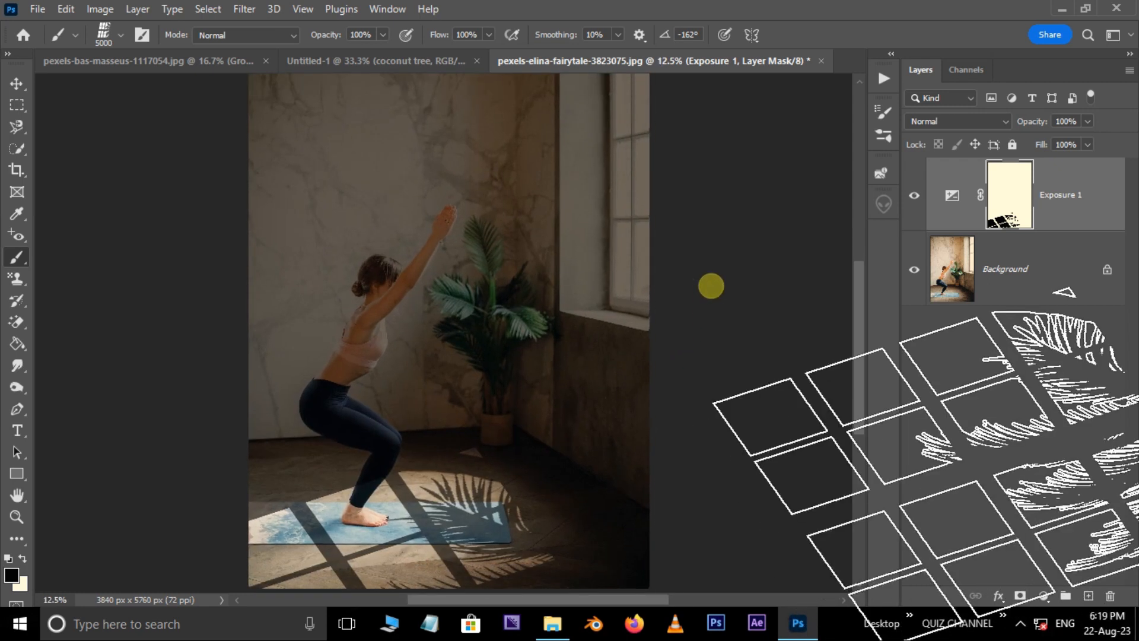
pyautogui.click(387, 9)
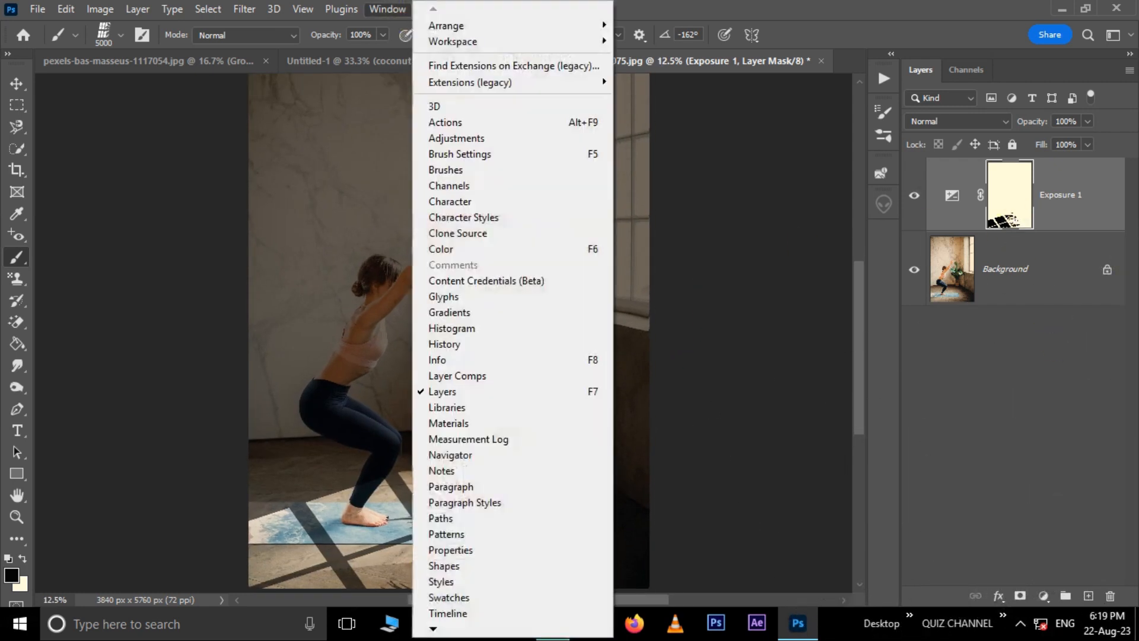
pyautogui.click(473, 550)
pyautogui.moveTo(712, 318); pyautogui.dragTo(763, 321)
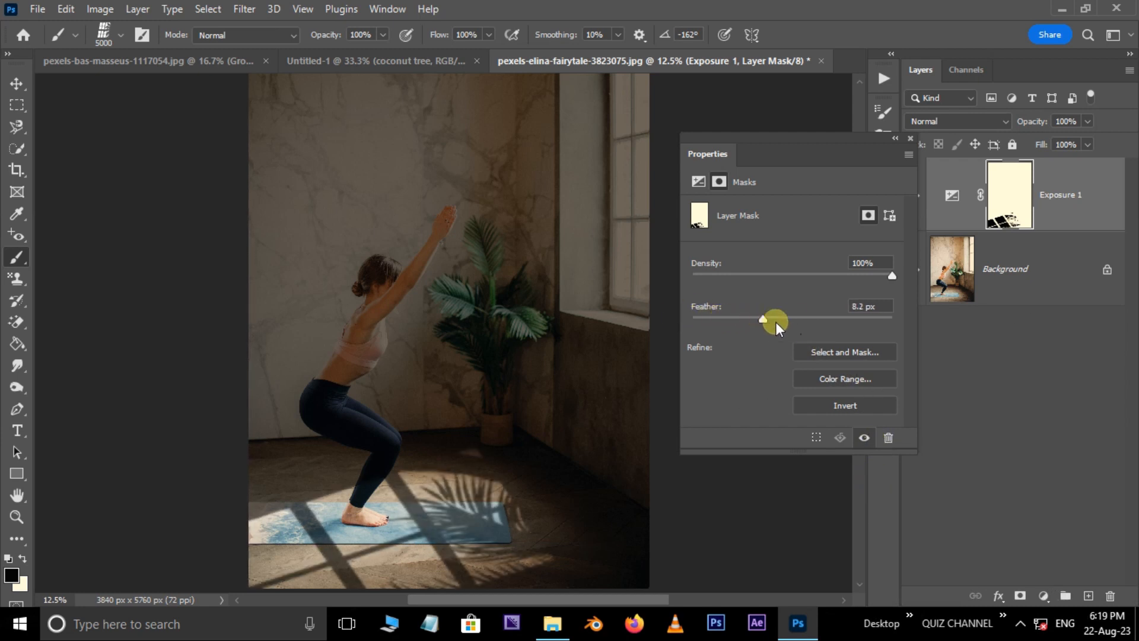
pyautogui.click(910, 138)
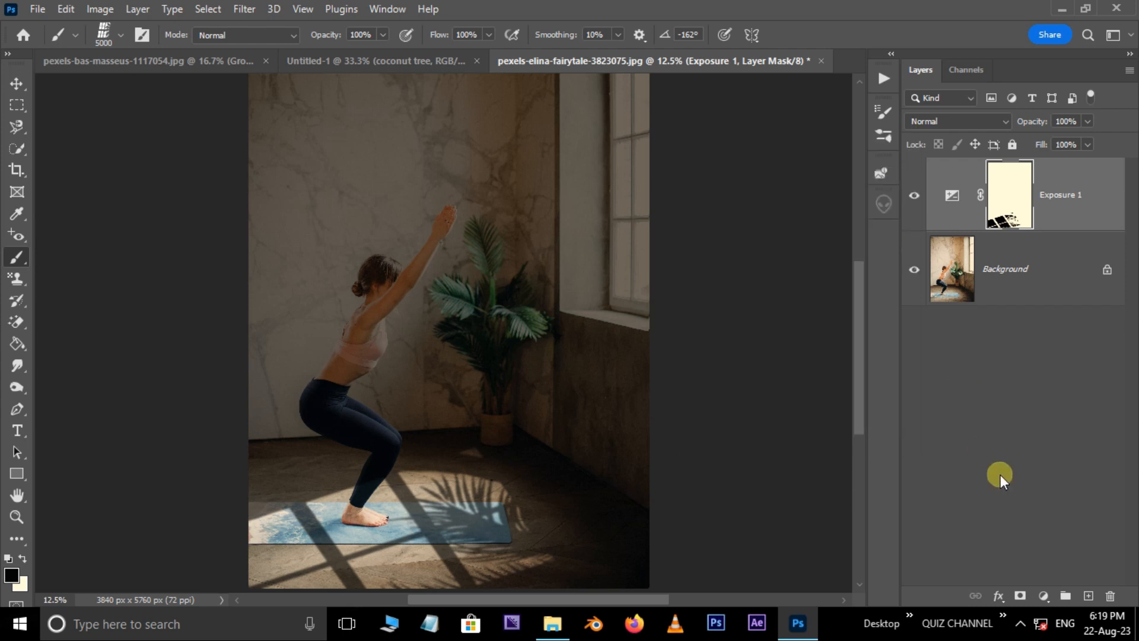
# Compare the yoga photo with and without the Exposure adjustment layer, both in full and closer up.
pyautogui.click(914, 196)
pyautogui.click(914, 196)
pyautogui.click(914, 195)
pyautogui.click(916, 197)
pyautogui.click(915, 195)
pyautogui.click(915, 196)
pyautogui.hotkey('ctrl', '+')
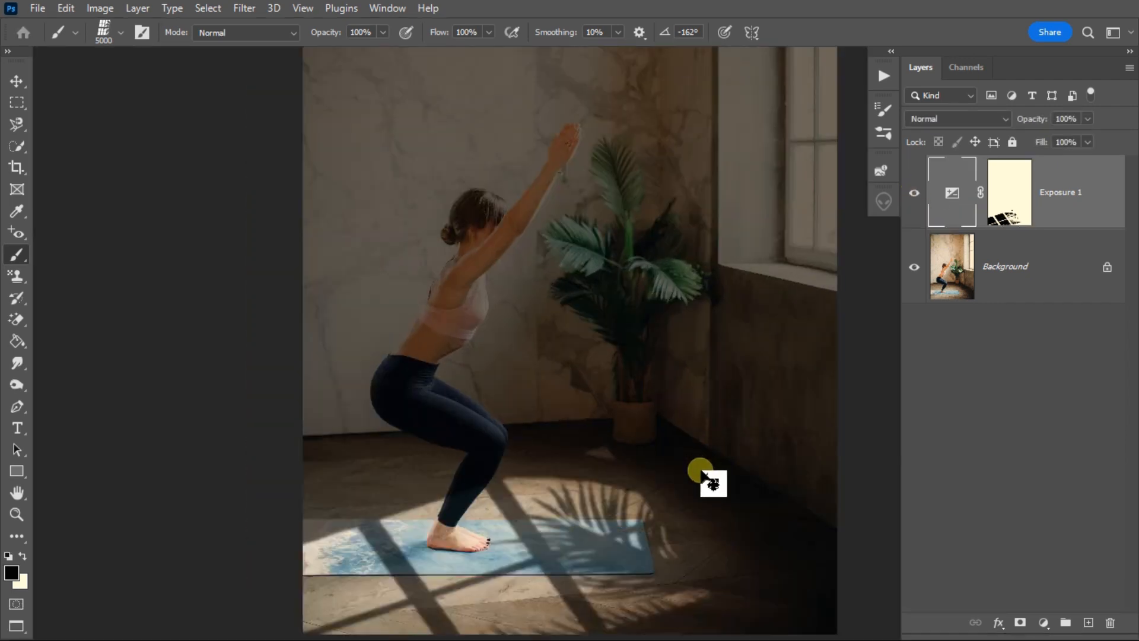
pyautogui.moveTo(699, 469); pyautogui.dragTo(650, 421)
pyautogui.click(915, 193)
pyautogui.click(915, 193)
pyautogui.click(915, 194)
pyautogui.click(917, 193)
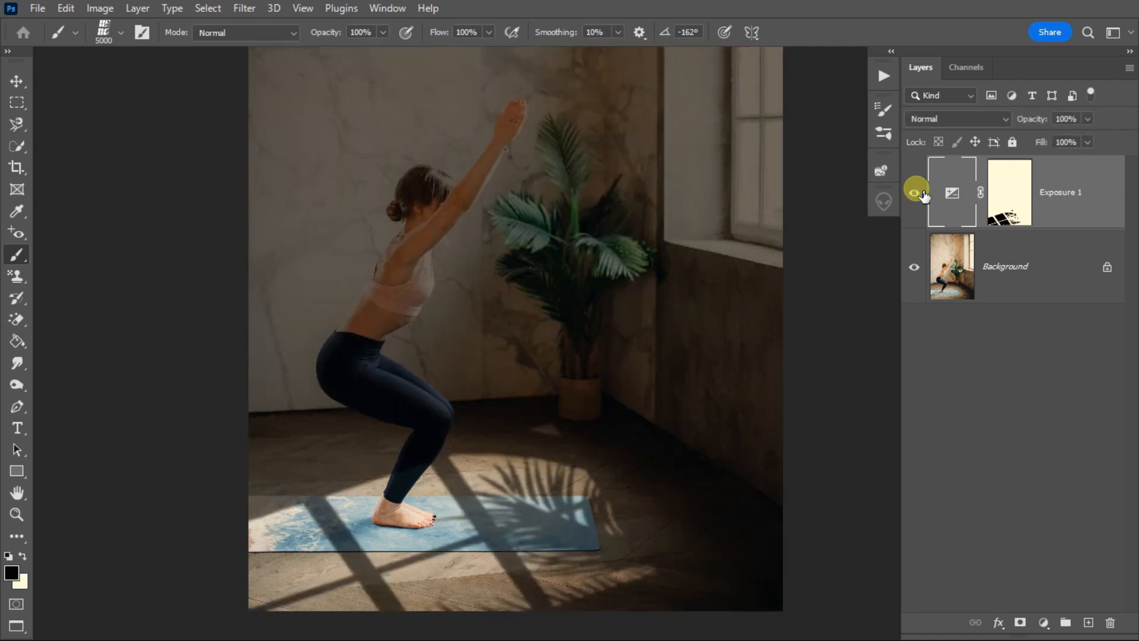